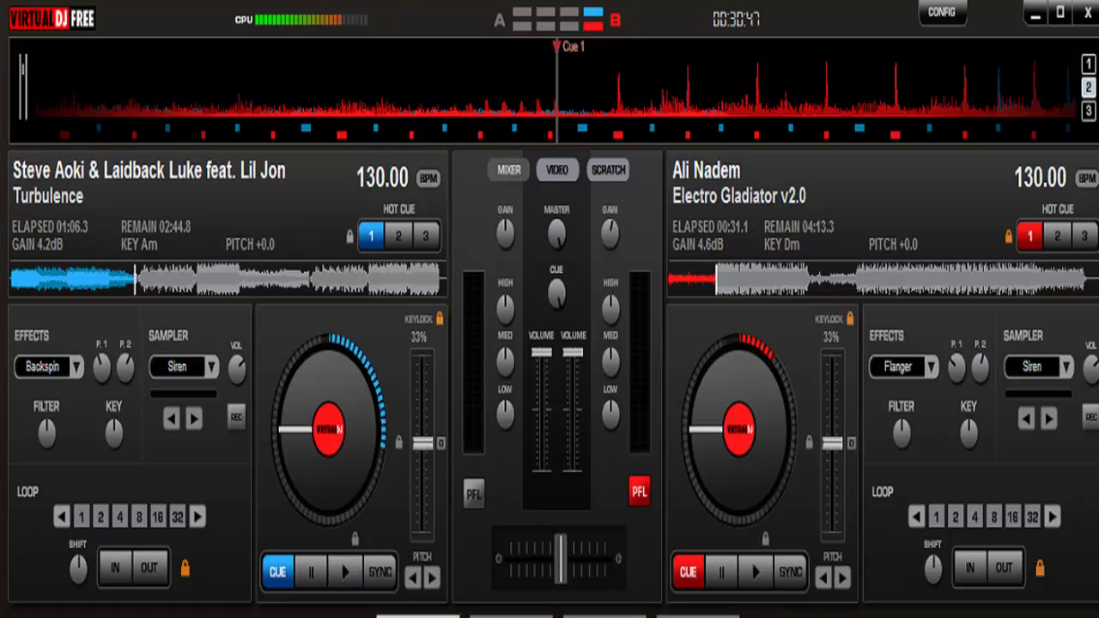
Step: Play the Turbulence track on deck 1 briefly from hot cue 1 and pause it
{"action": "left_click", "coordinate": [15, 276]}
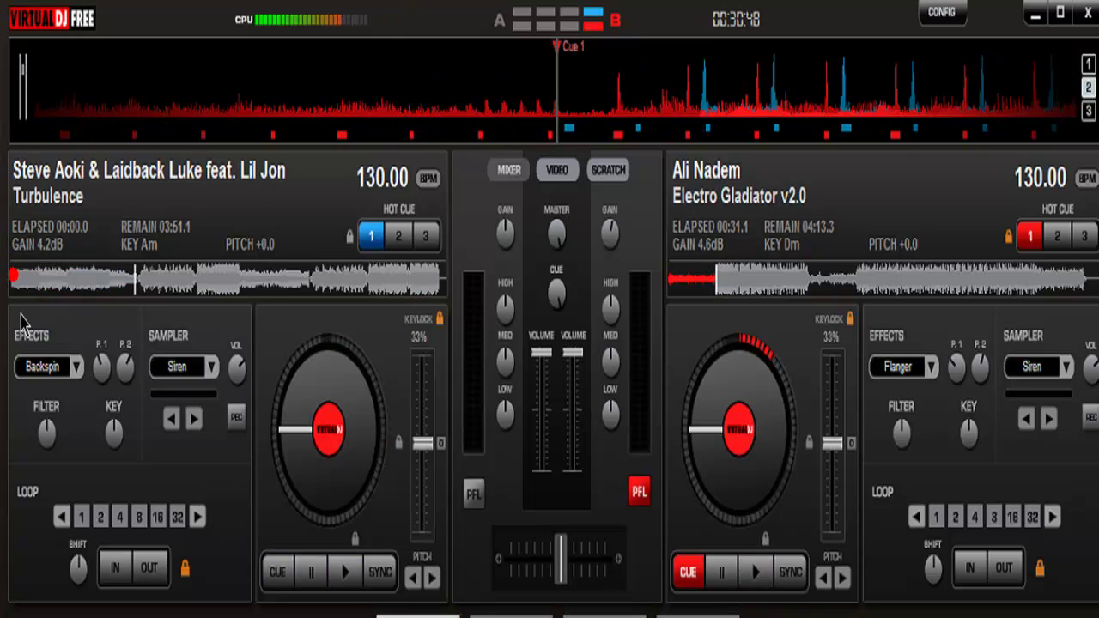
{"action": "left_click", "coordinate": [135, 279]}
{"action": "left_click", "coordinate": [371, 236]}
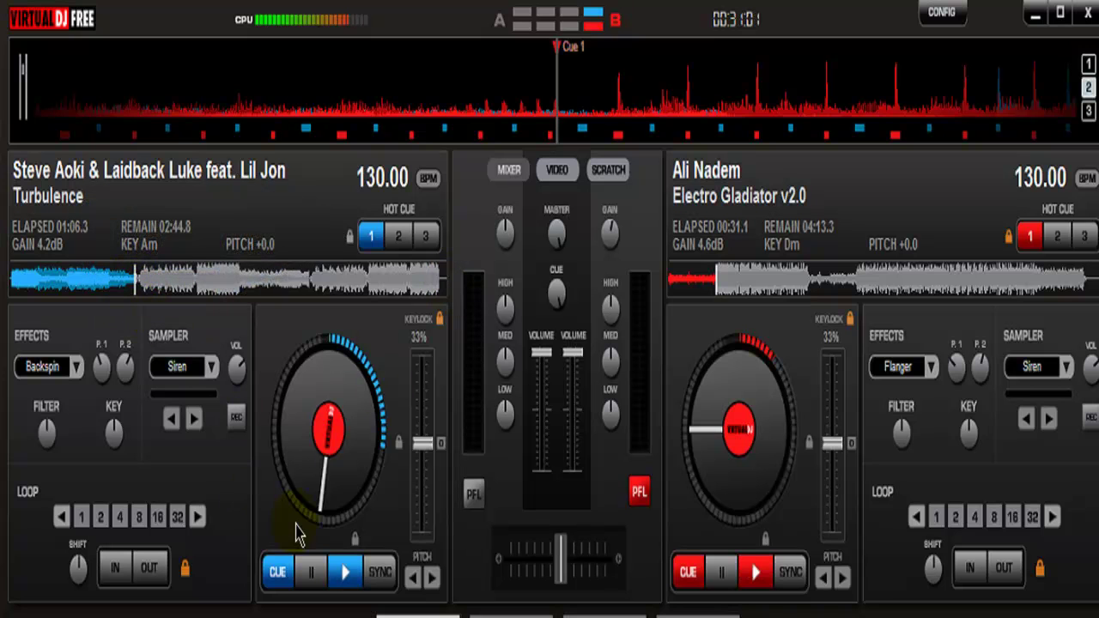
{"action": "left_click", "coordinate": [345, 575]}
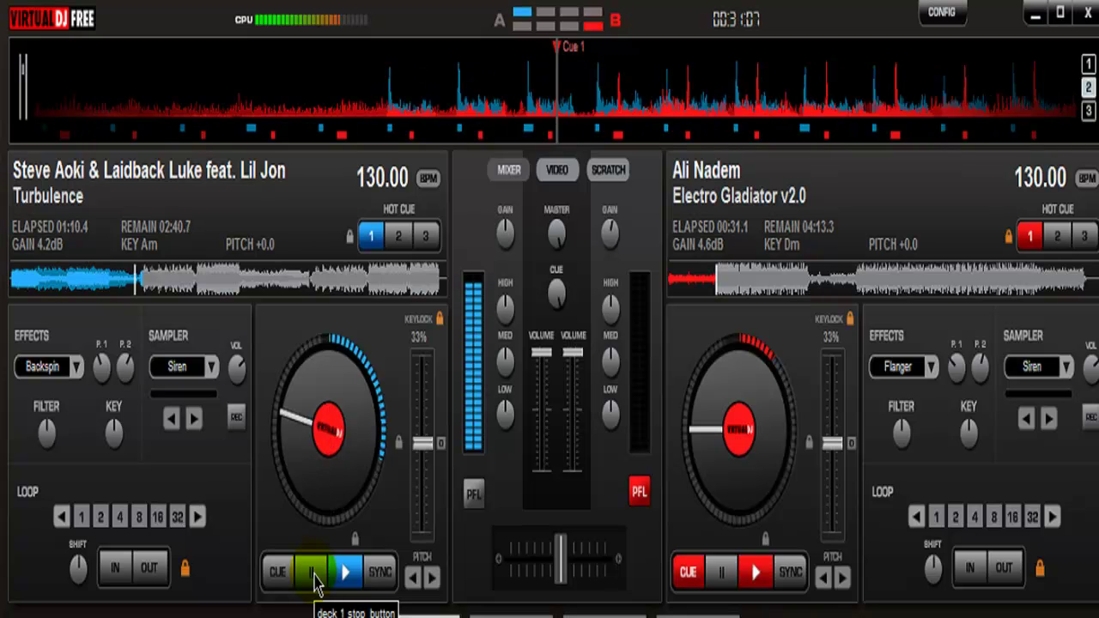
{"action": "left_click", "coordinate": [314, 575]}
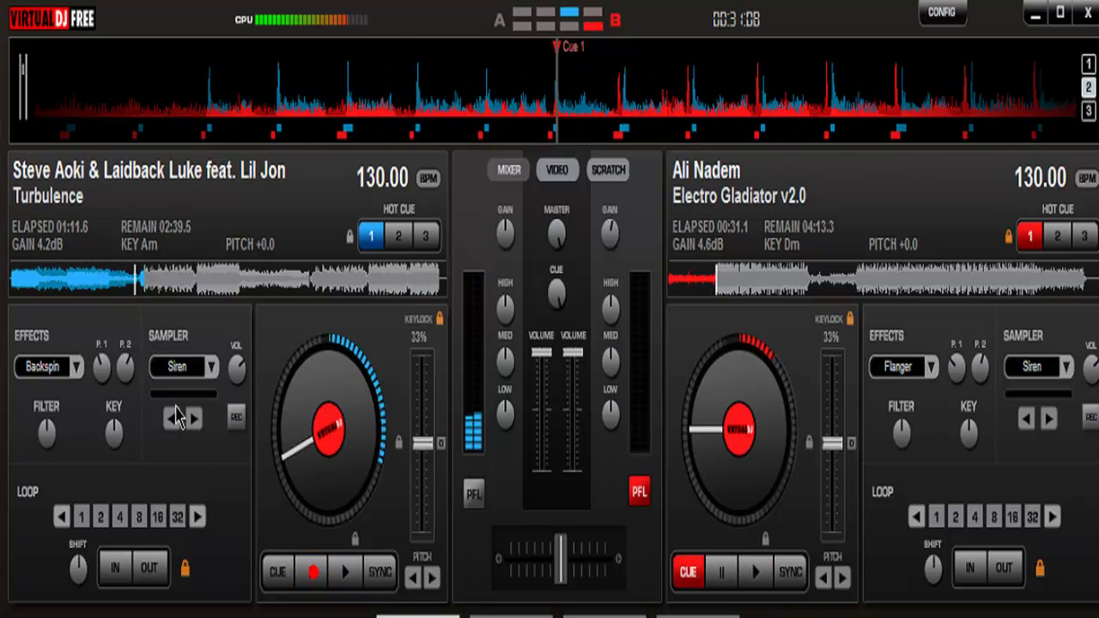
Step: Return deck 1's track to its beginning and lower deck 2's volume to zero
{"action": "left_click", "coordinate": [135, 291]}
{"action": "left_click_drag", "start_coordinate": [106, 286], "coordinate": [1, 349]}
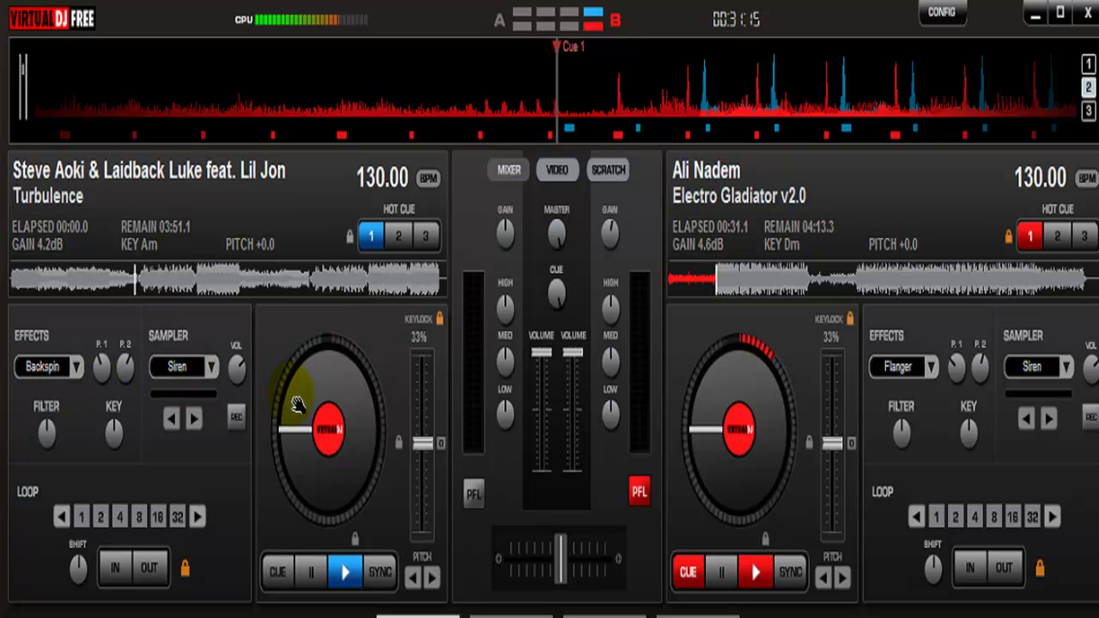
{"action": "left_click", "coordinate": [580, 479]}
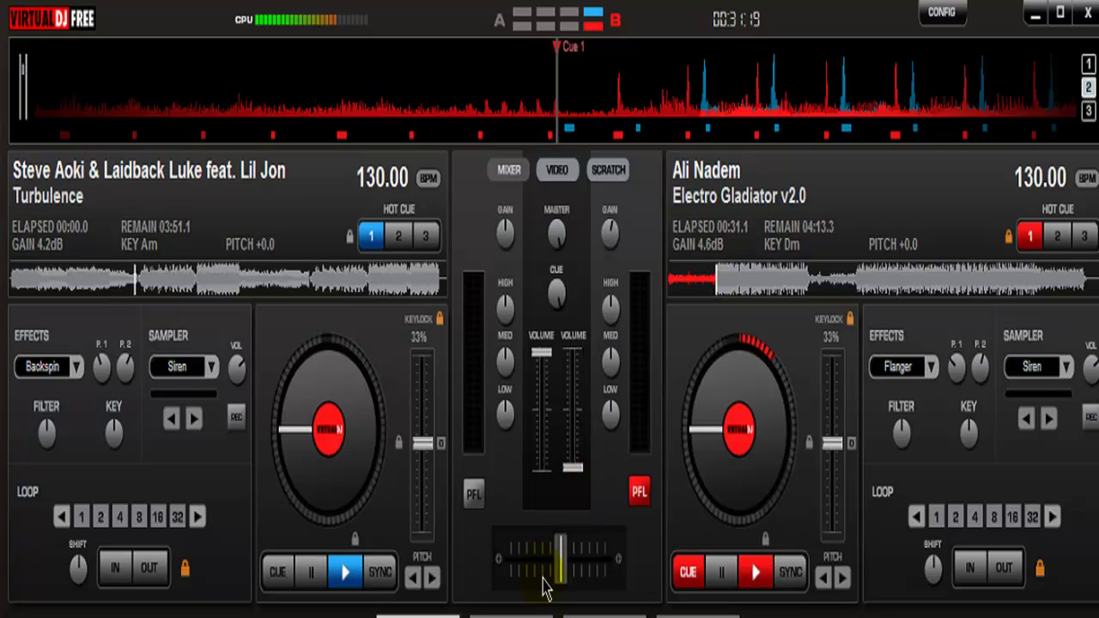
{"action": "mouse_move", "coordinate": [560, 576]}
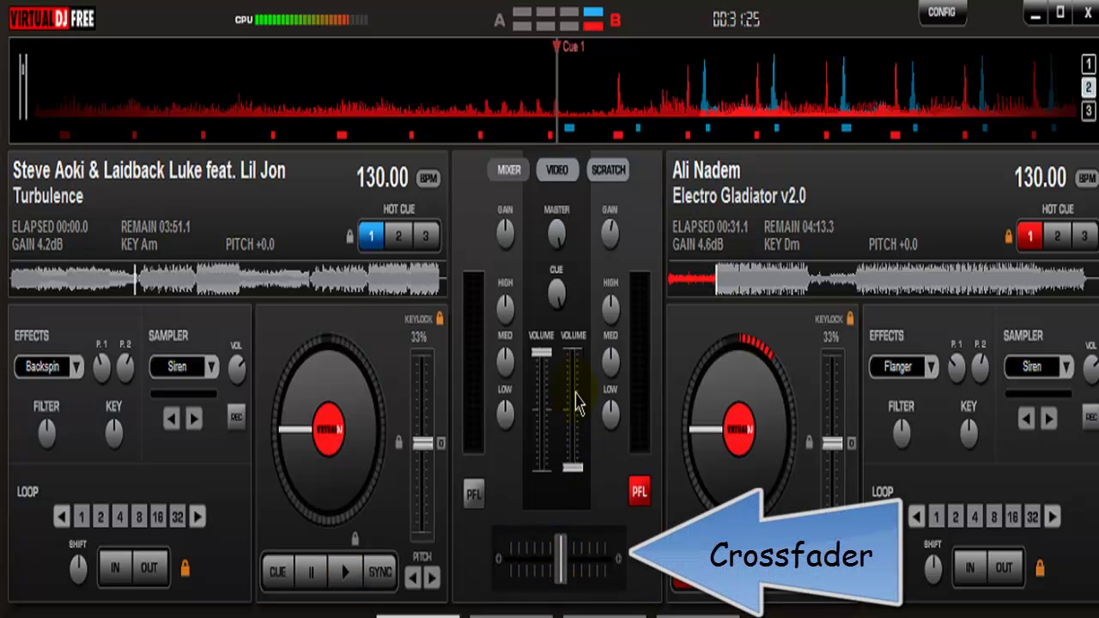
Step: Try out deck 1's volume fader by taking it to zero and back to full, and shift the crossfader before recentring it
{"action": "mouse_move", "coordinate": [572, 463]}
{"action": "left_mouse_down"}
{"action": "mouse_move", "coordinate": [575, 364]}
{"action": "mouse_move", "coordinate": [551, 456]}
{"action": "left_mouse_up"}
{"action": "mouse_move", "coordinate": [547, 349]}
{"action": "left_mouse_down"}
{"action": "mouse_move", "coordinate": [542, 445]}
{"action": "mouse_move", "coordinate": [543, 348]}
{"action": "left_mouse_up"}
{"action": "left_click_drag", "start_coordinate": [571, 462], "coordinate": [572, 469]}
{"action": "mouse_move", "coordinate": [560, 581]}
{"action": "left_mouse_down"}
{"action": "mouse_move", "coordinate": [603, 581]}
{"action": "mouse_move", "coordinate": [552, 581]}
{"action": "left_mouse_up"}
{"action": "left_click_drag", "start_coordinate": [542, 352], "coordinate": [541, 481]}
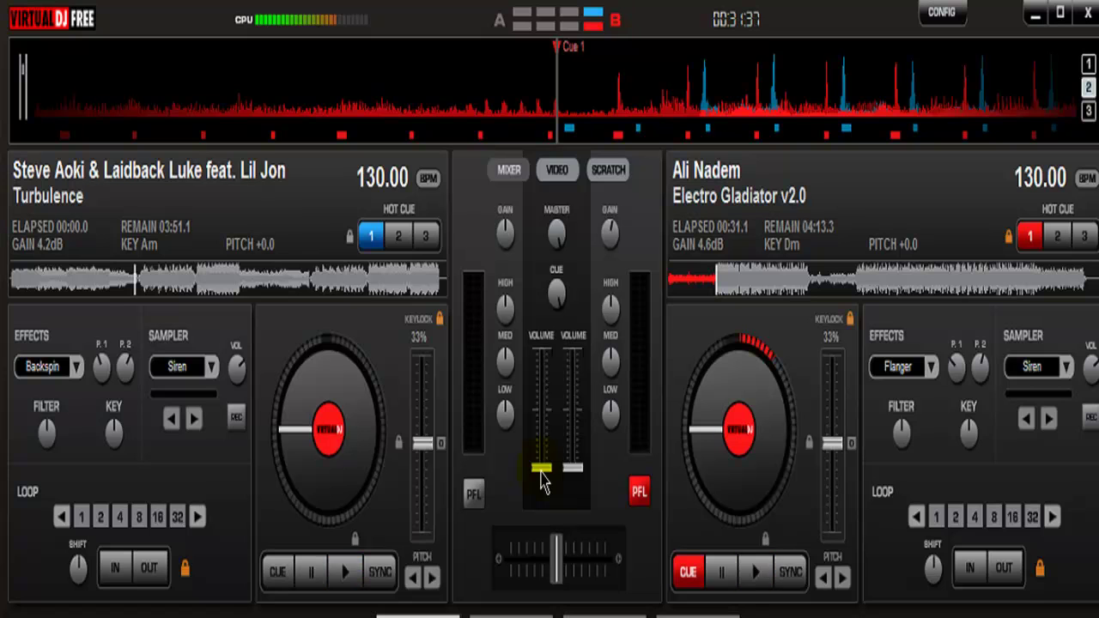
{"action": "double_click", "coordinate": [542, 475]}
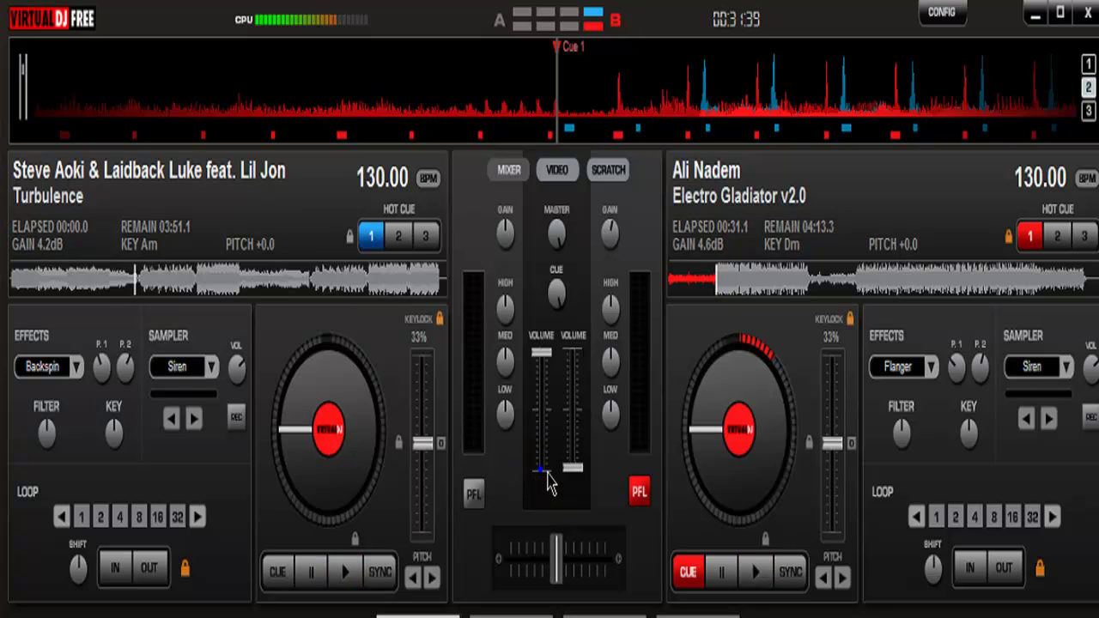
{"action": "left_click_drag", "start_coordinate": [563, 566], "coordinate": [567, 572]}
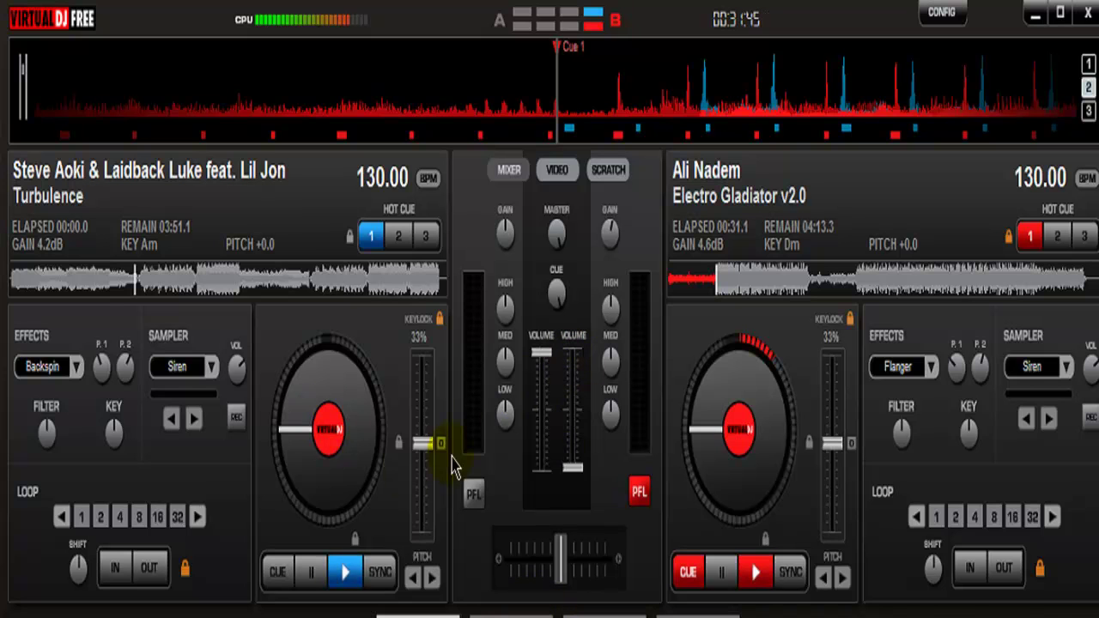
Step: Play deck 1's track from its beginning with its volume lowered to about one fifth
{"action": "mouse_move", "coordinate": [549, 432]}
{"action": "left_mouse_down"}
{"action": "mouse_move", "coordinate": [542, 421]}
{"action": "mouse_move", "coordinate": [559, 446]}
{"action": "mouse_move", "coordinate": [548, 422]}
{"action": "mouse_move", "coordinate": [548, 433]}
{"action": "left_mouse_up"}
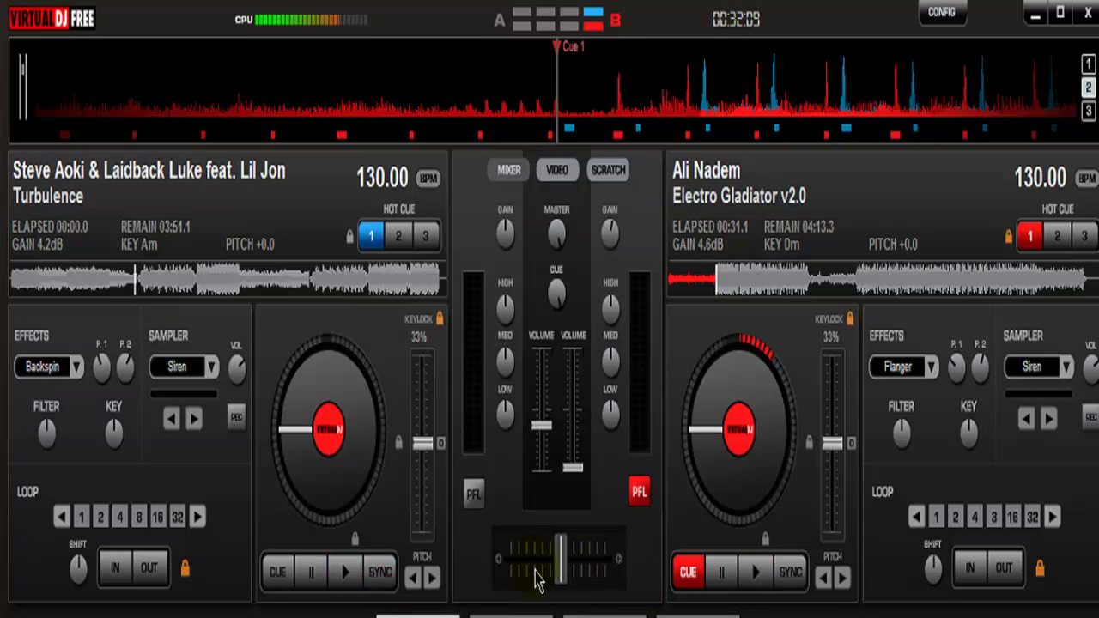
{"action": "left_click", "coordinate": [347, 573]}
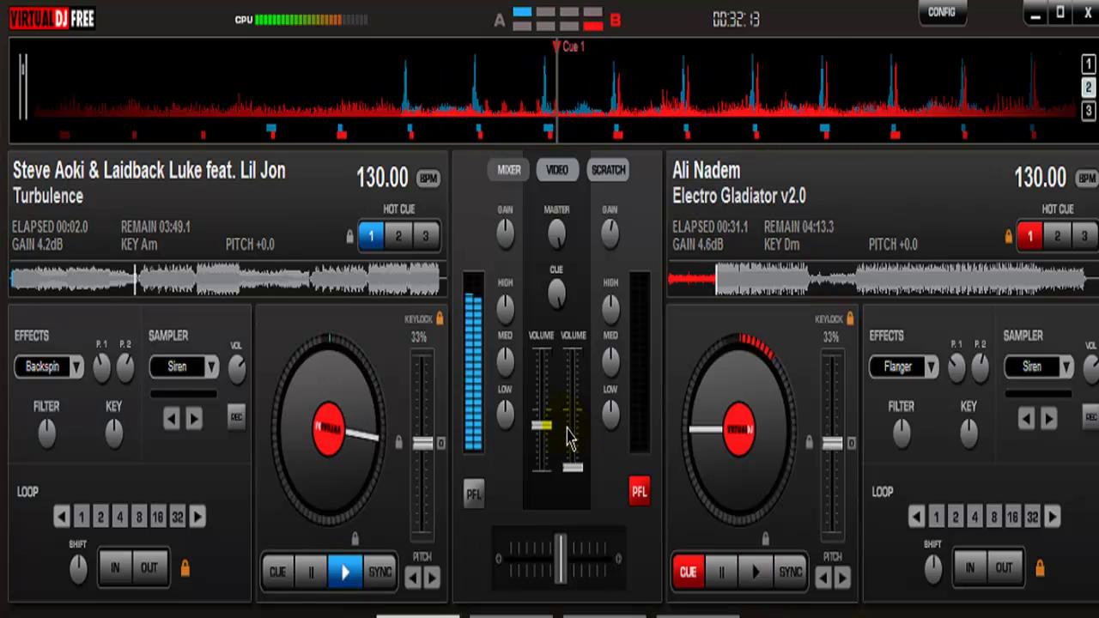
{"action": "left_click_drag", "start_coordinate": [548, 431], "coordinate": [550, 456]}
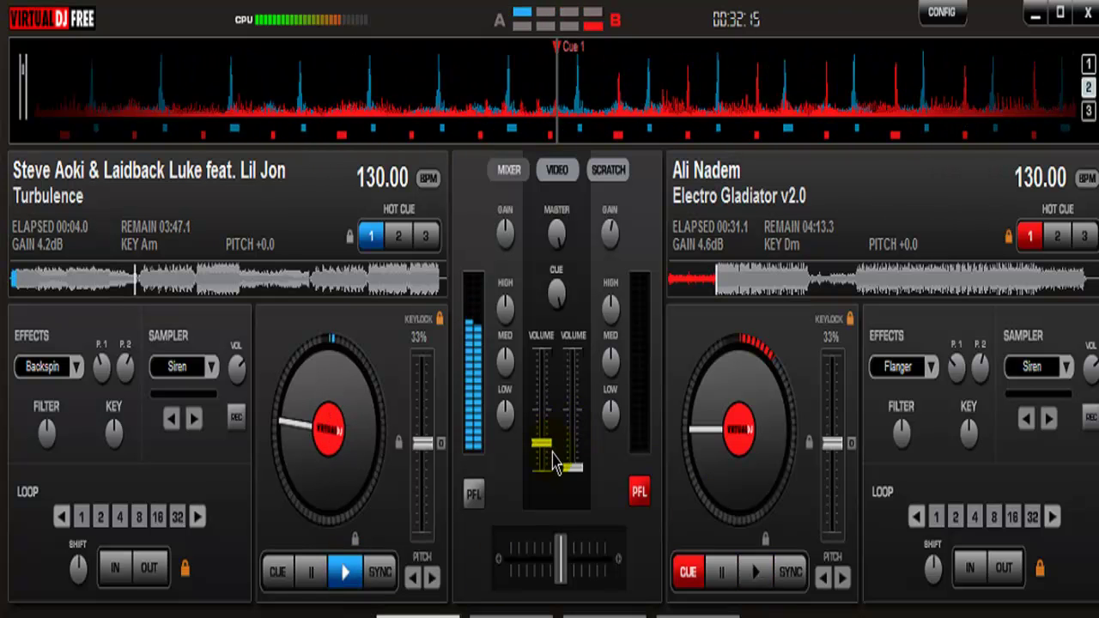
{"action": "left_click_drag", "start_coordinate": [550, 460], "coordinate": [549, 469]}
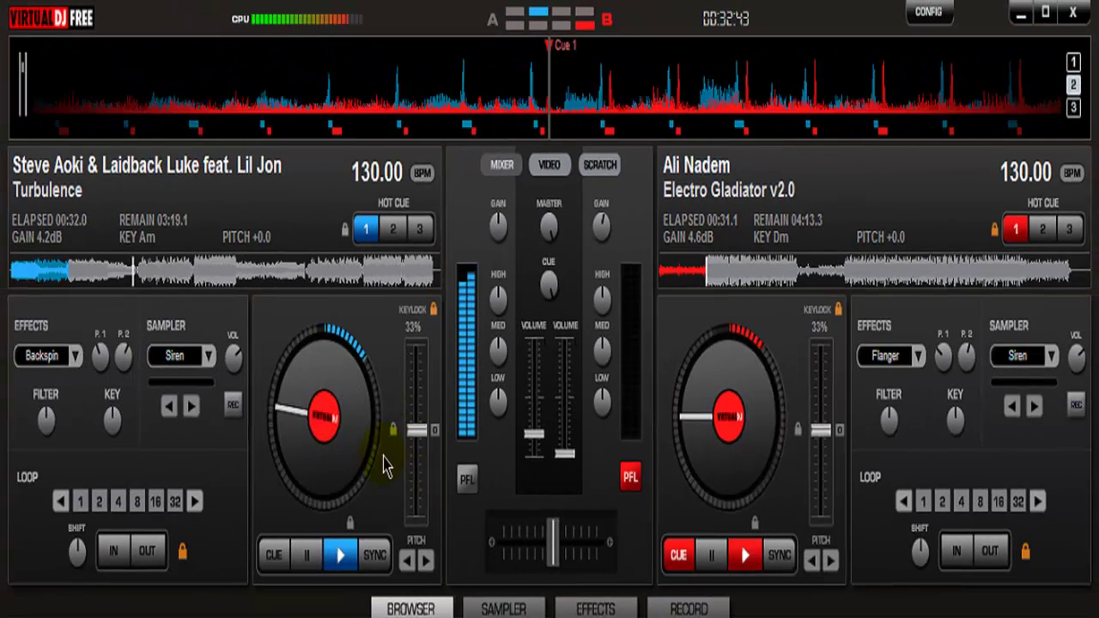
Step: Position deck 2's track at about 29.5 seconds, just before Cue 1, and start it in sync with deck 1
{"action": "left_click_drag", "start_coordinate": [700, 268], "coordinate": [704, 281]}
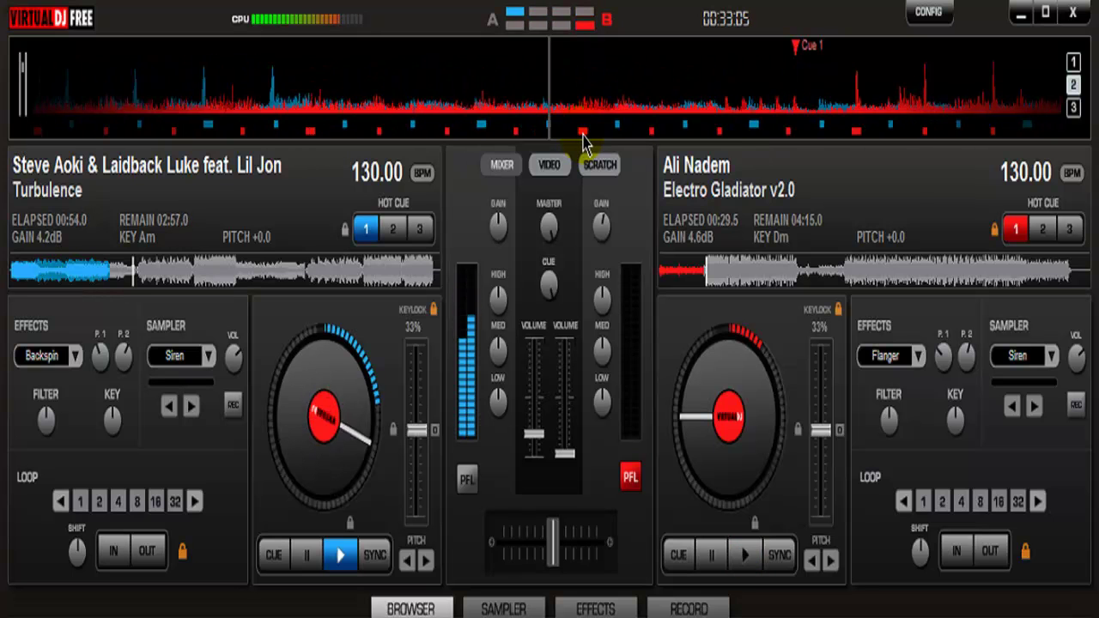
{"action": "left_click", "coordinate": [309, 559]}
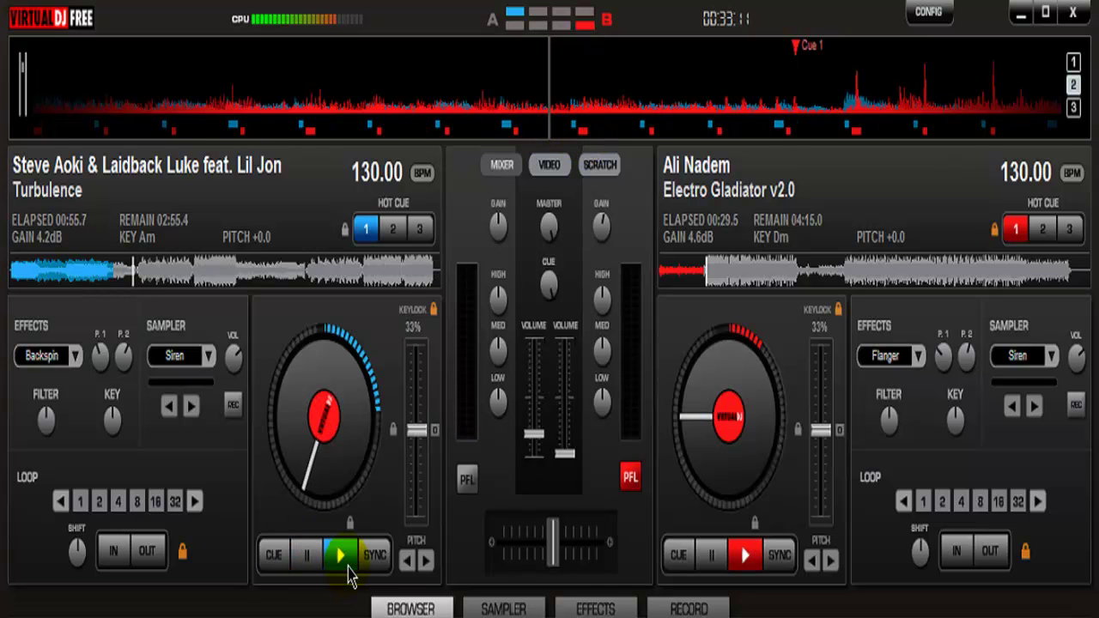
{"action": "left_click", "coordinate": [777, 559]}
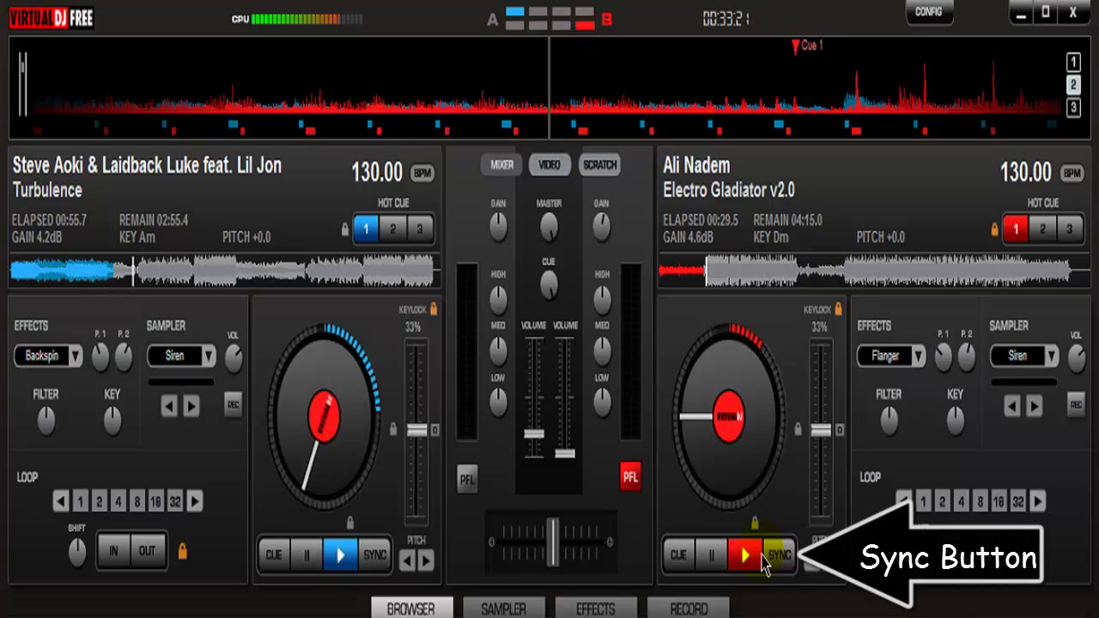
{"action": "left_click", "coordinate": [347, 558]}
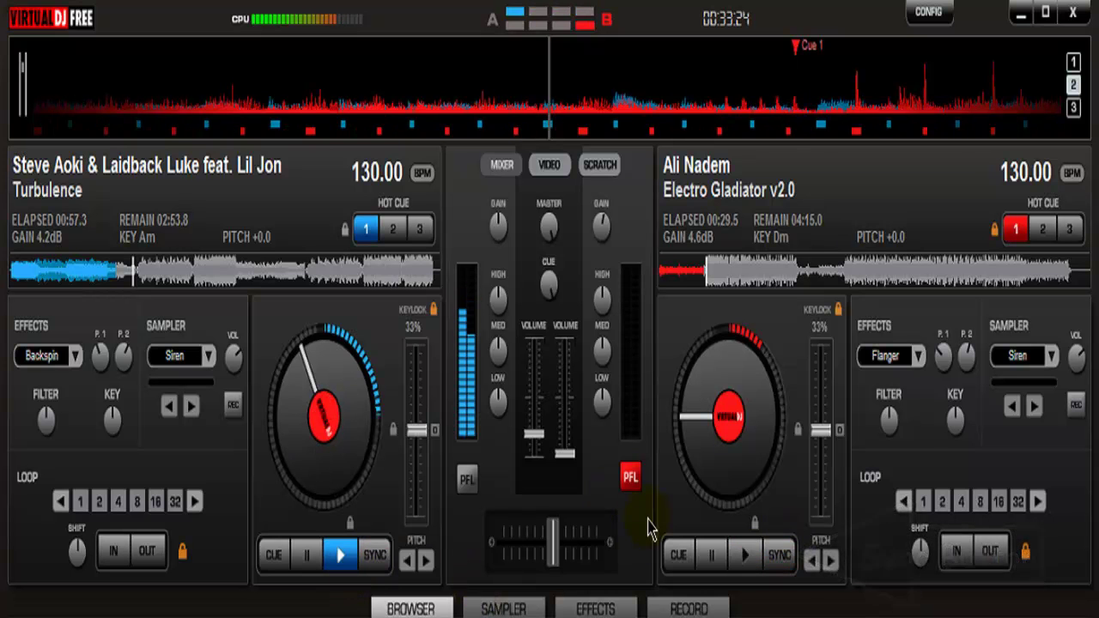
{"action": "left_click", "coordinate": [744, 555]}
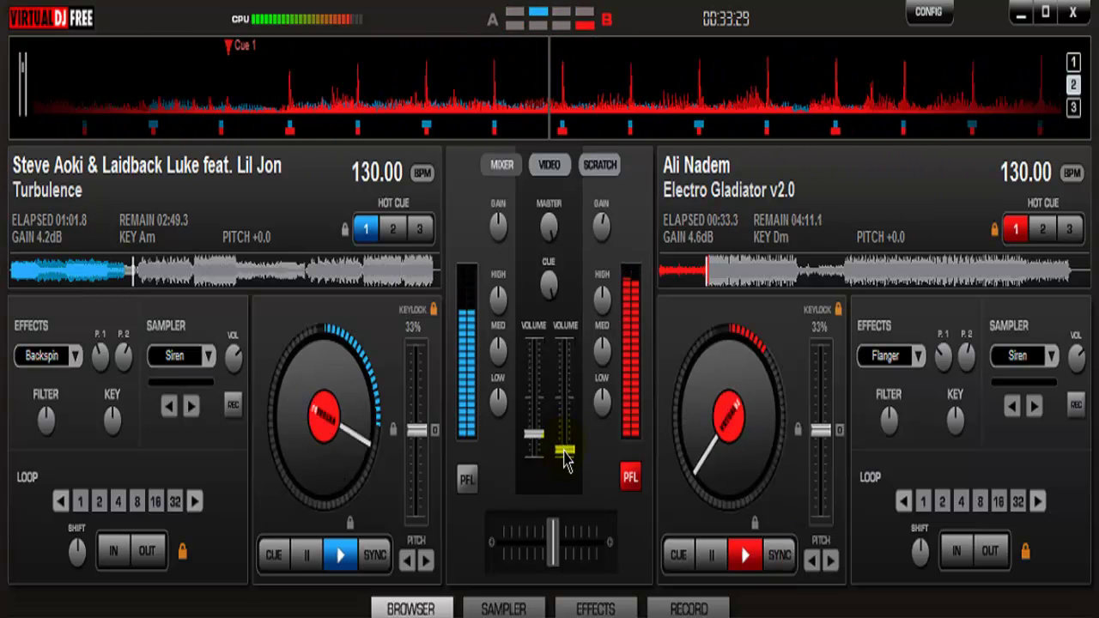
Step: Restart deck 2's track near Cue 1 and gradually raise its volume to about one third, level with deck 1
{"action": "left_click", "coordinate": [711, 541]}
{"action": "left_click", "coordinate": [705, 271]}
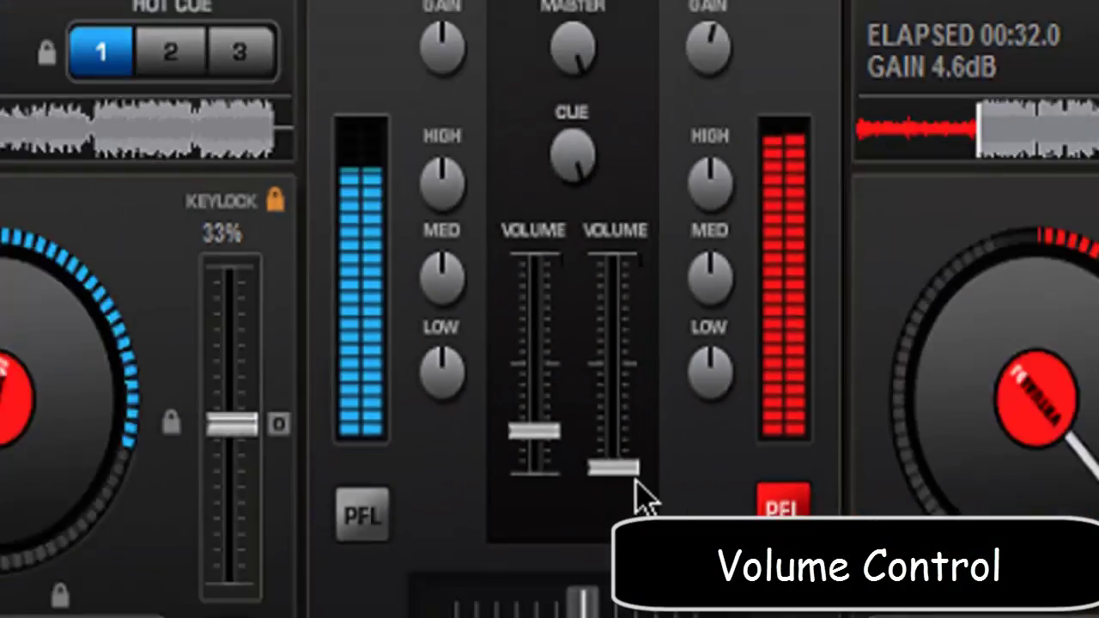
{"action": "left_click_drag", "start_coordinate": [717, 479], "coordinate": [744, 453]}
{"action": "left_click_drag", "start_coordinate": [569, 448], "coordinate": [571, 446]}
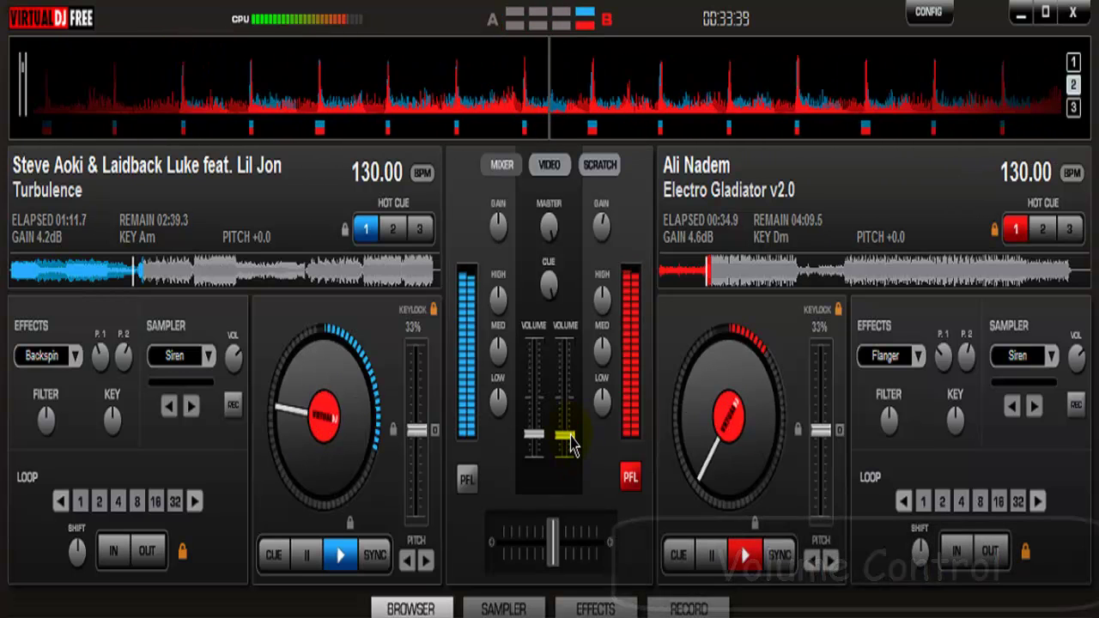
{"action": "mouse_move", "coordinate": [569, 448]}
{"action": "left_mouse_down"}
{"action": "mouse_move", "coordinate": [570, 438]}
{"action": "mouse_move", "coordinate": [533, 438]}
{"action": "mouse_move", "coordinate": [533, 418]}
{"action": "mouse_move", "coordinate": [562, 426]}
{"action": "left_mouse_up"}
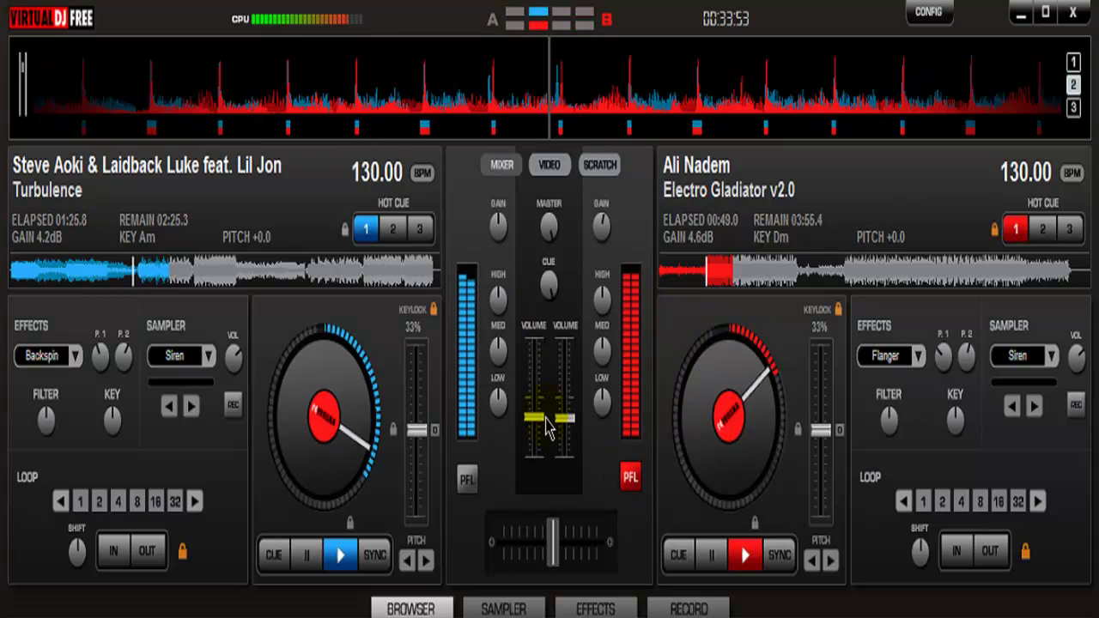
{"action": "mouse_move", "coordinate": [567, 425]}
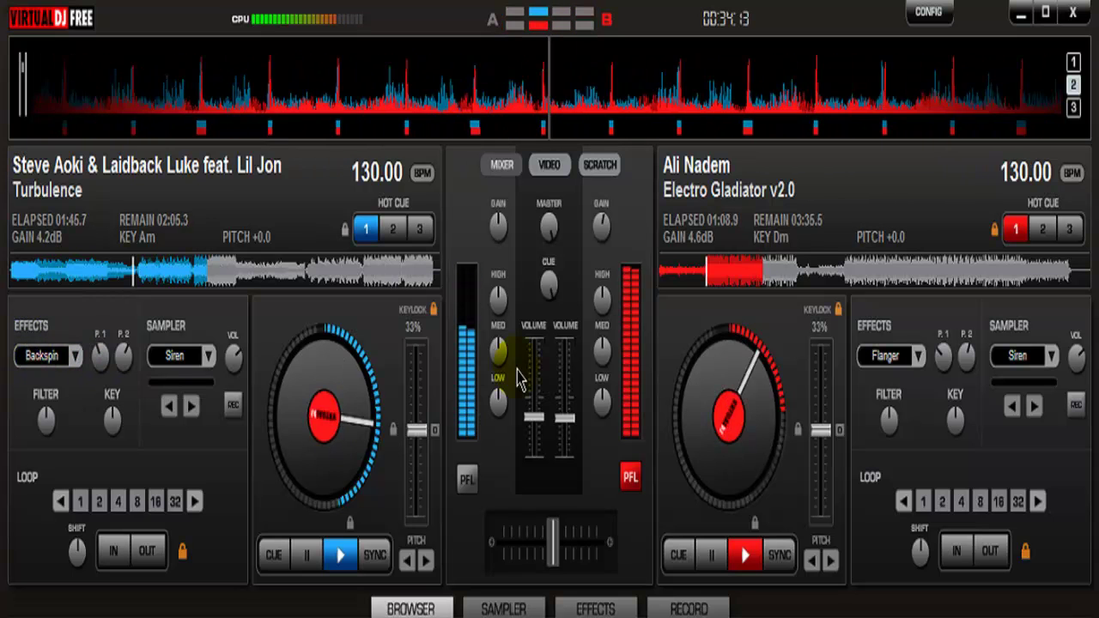
Step: Select and apply the Backspin effect on deck 2, and lower that deck's volume to zero
{"action": "left_click", "coordinate": [917, 367]}
{"action": "left_click", "coordinate": [971, 376]}
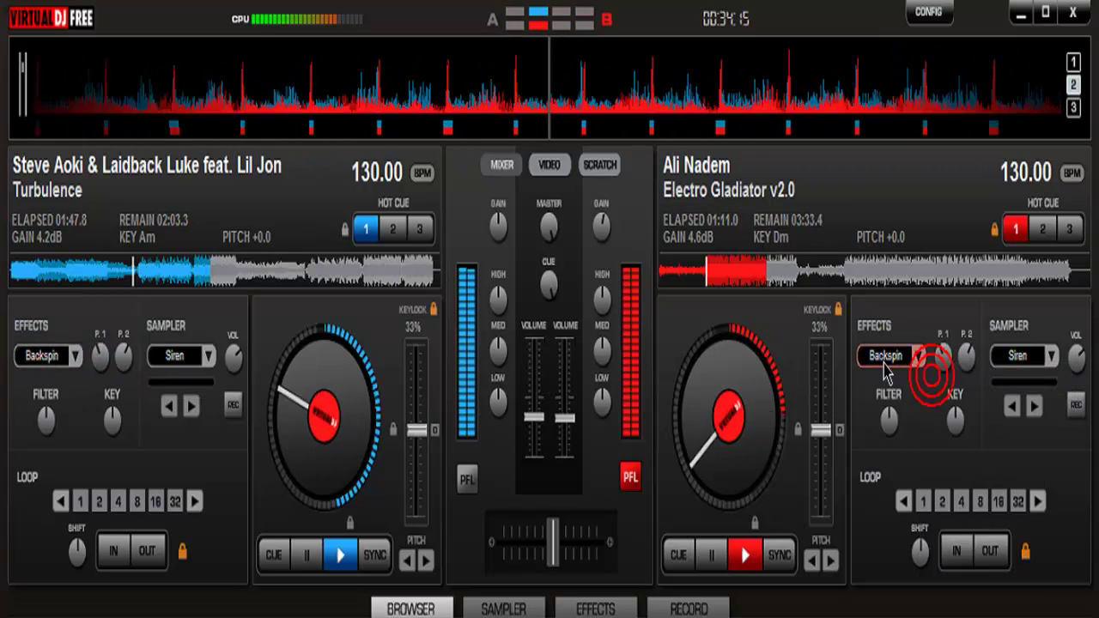
{"action": "left_click", "coordinate": [887, 371]}
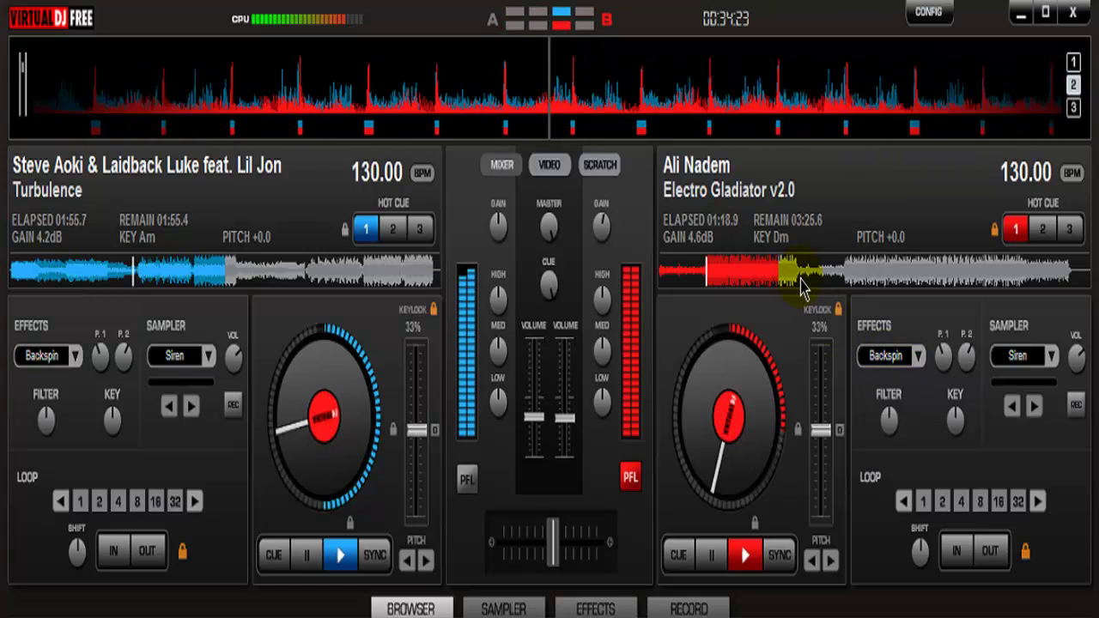
{"action": "left_click", "coordinate": [885, 362]}
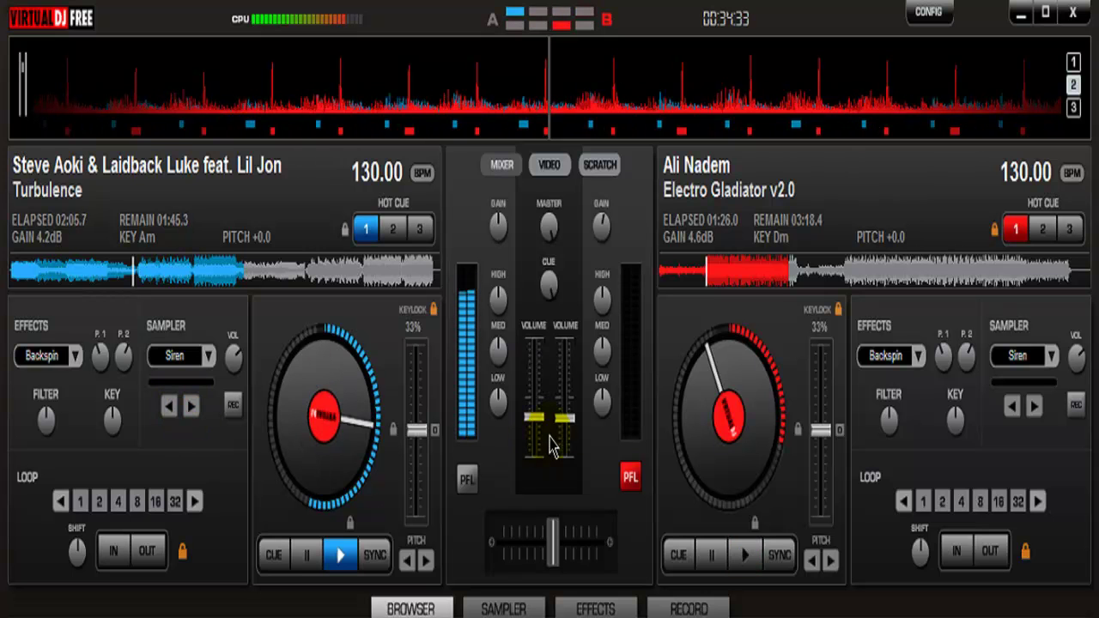
{"action": "left_click_drag", "start_coordinate": [570, 435], "coordinate": [567, 480]}
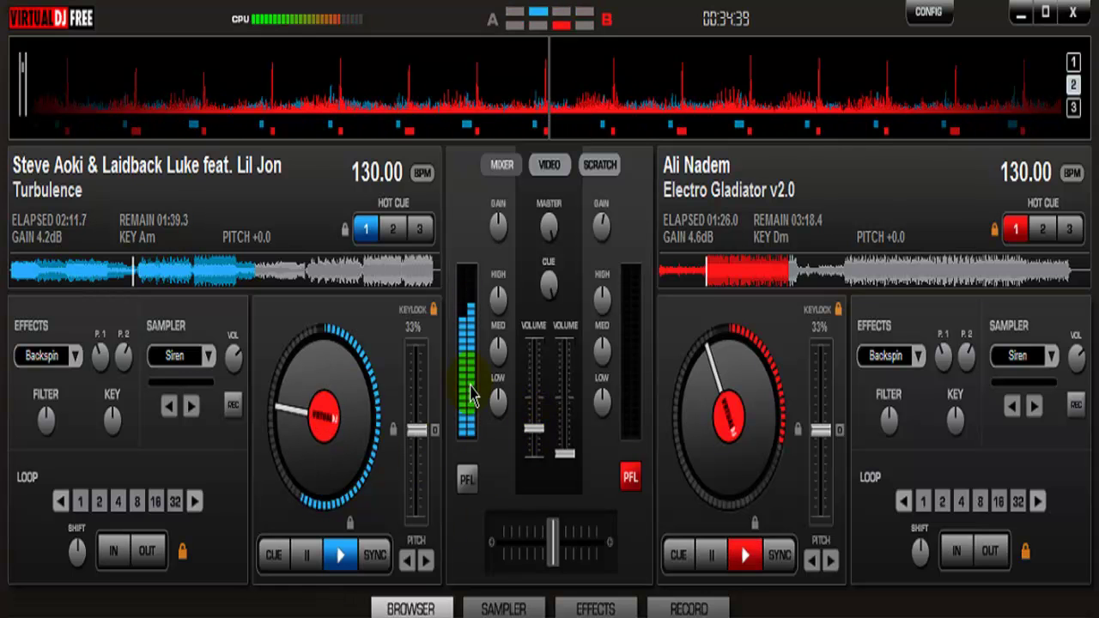
Step: Apply the Backspin effect to deck 1's track and return the track to its beginning
{"action": "left_click", "coordinate": [28, 355]}
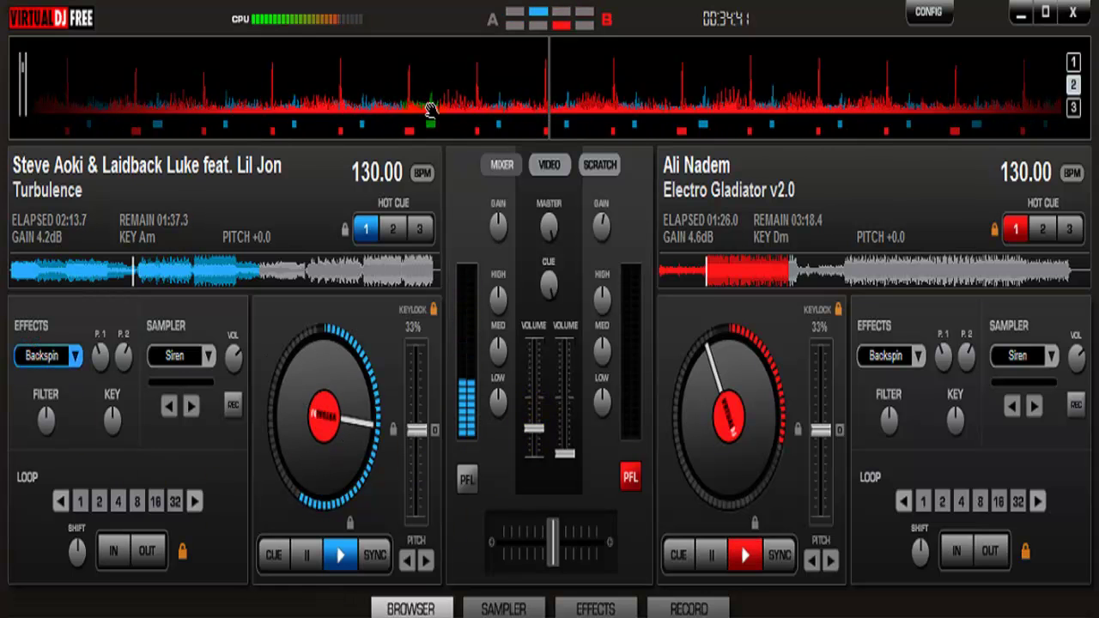
{"action": "left_click", "coordinate": [11, 268]}
{"action": "left_click", "coordinate": [15, 273]}
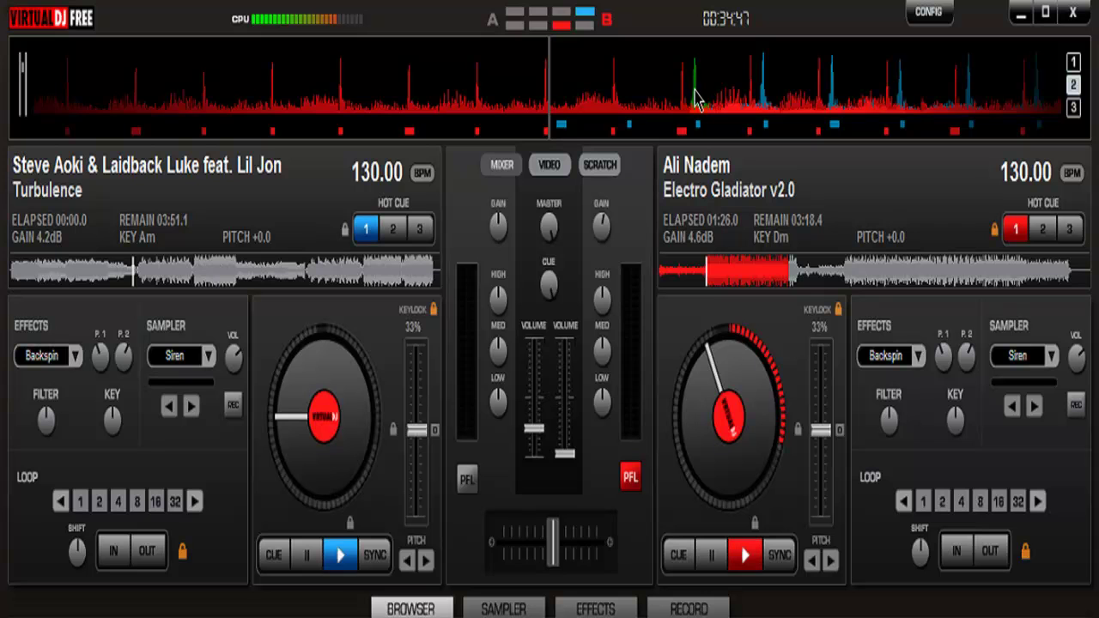
Step: Switch PFL headphone monitoring to deck 1, play its track for a few seconds and pause it
{"action": "left_click", "coordinate": [471, 482]}
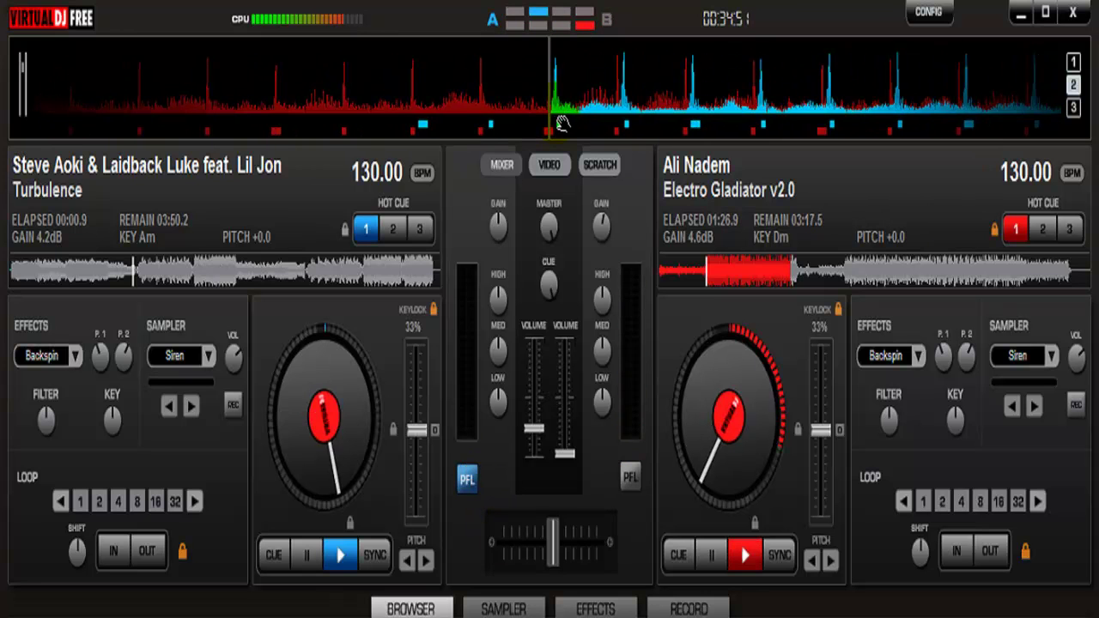
{"action": "left_click", "coordinate": [340, 554]}
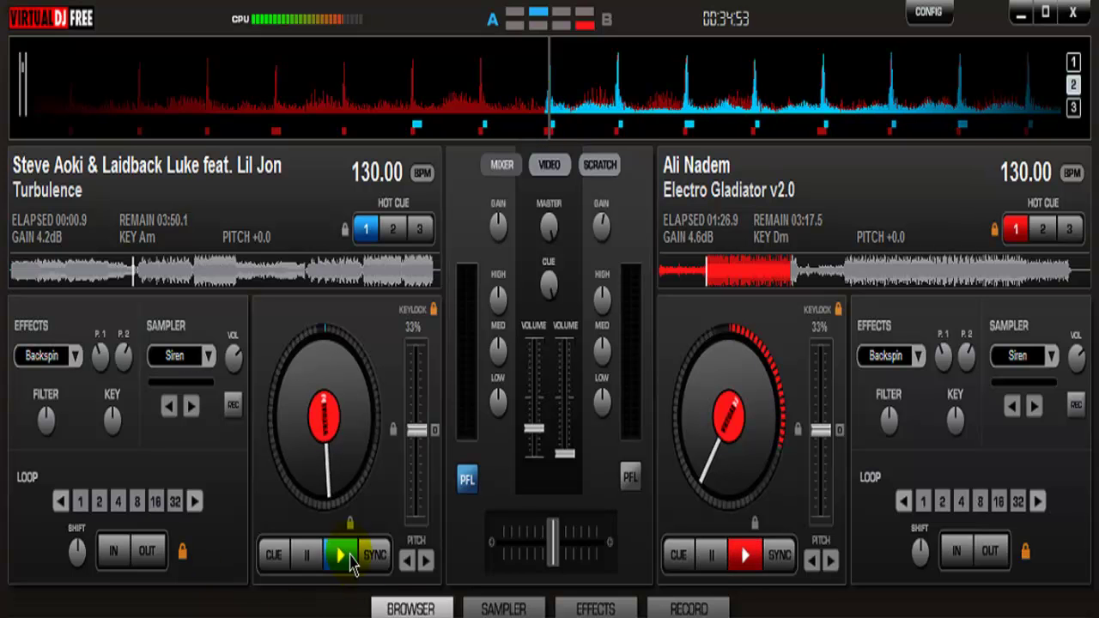
{"action": "left_click", "coordinate": [466, 481]}
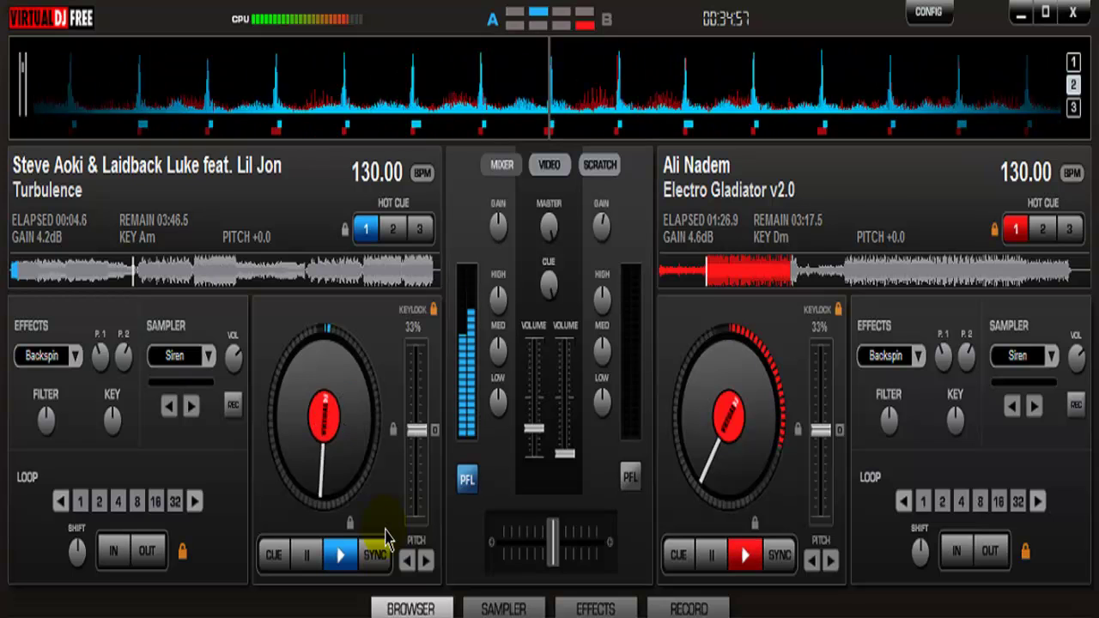
{"action": "left_click", "coordinate": [307, 558]}
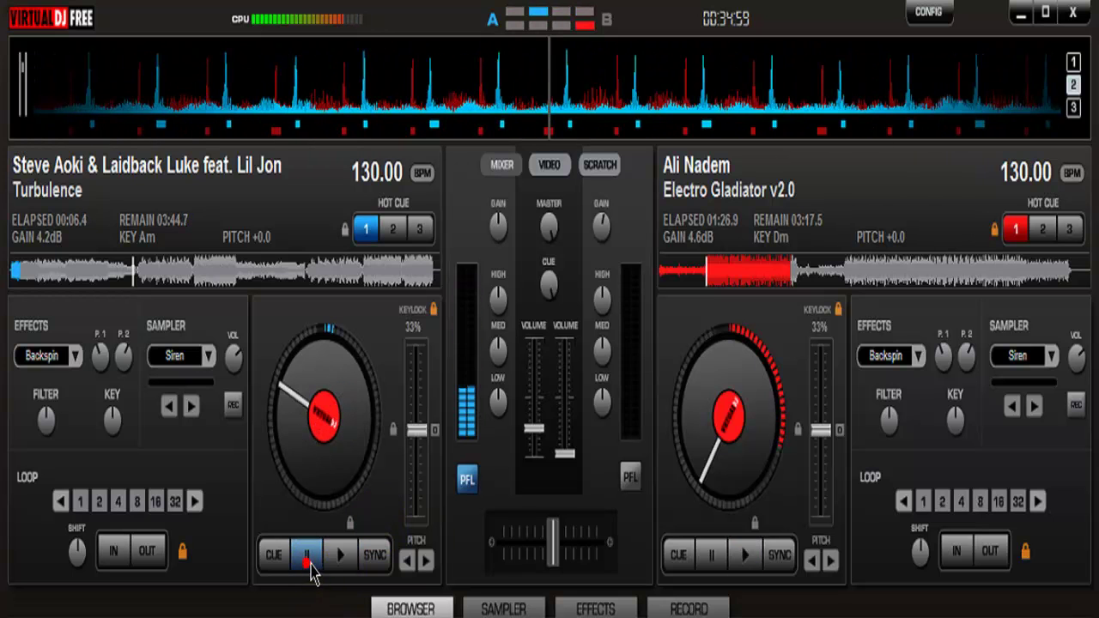
{"action": "left_click", "coordinate": [301, 559]}
Step: Rewind deck 1's track, reposition it at about 1.8 seconds and set a 4-beat loop
{"action": "left_click", "coordinate": [20, 273]}
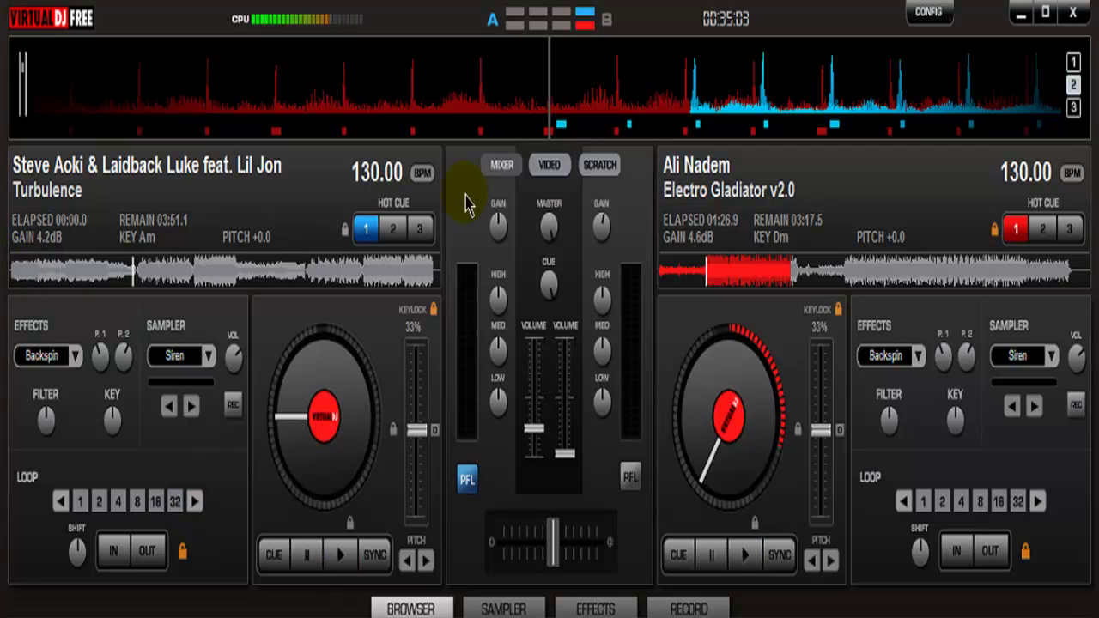
{"action": "left_click_drag", "start_coordinate": [703, 112], "coordinate": [424, 141]}
{"action": "left_click", "coordinate": [118, 501]}
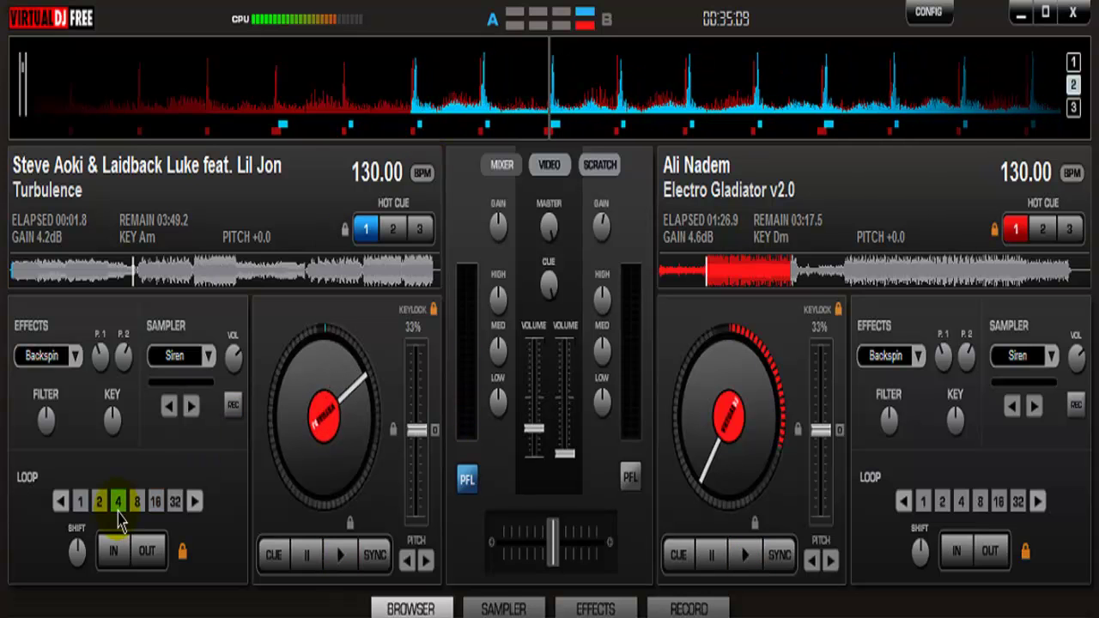
Step: Activate the 4-beat loop on deck 1, play the looped track with a slight volume increase, and pause it
{"action": "left_click", "coordinate": [118, 502]}
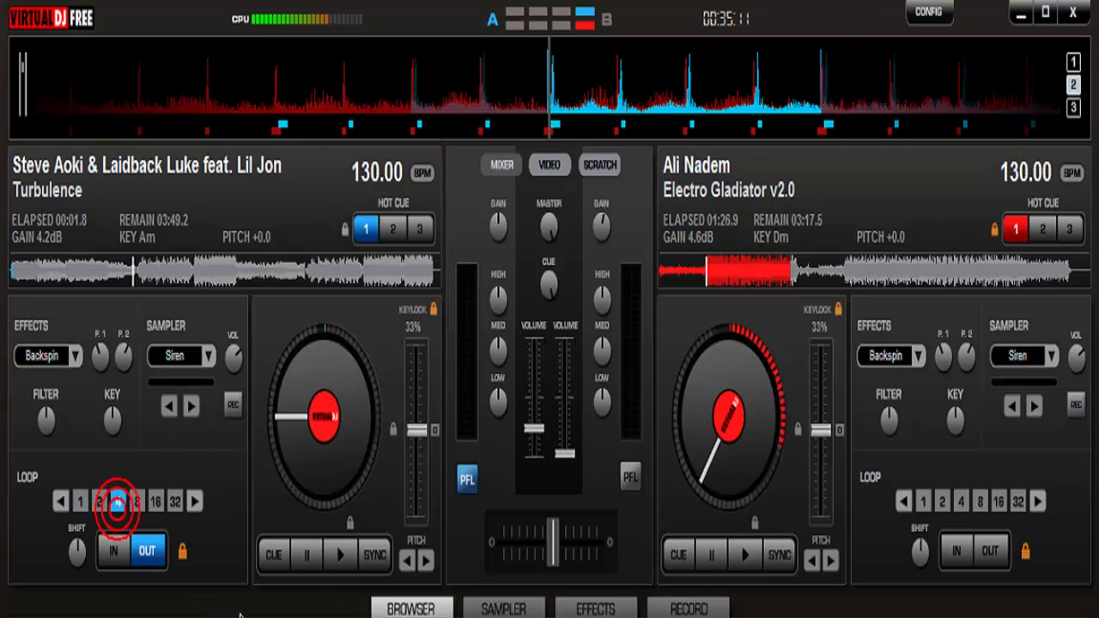
{"action": "left_click", "coordinate": [346, 560]}
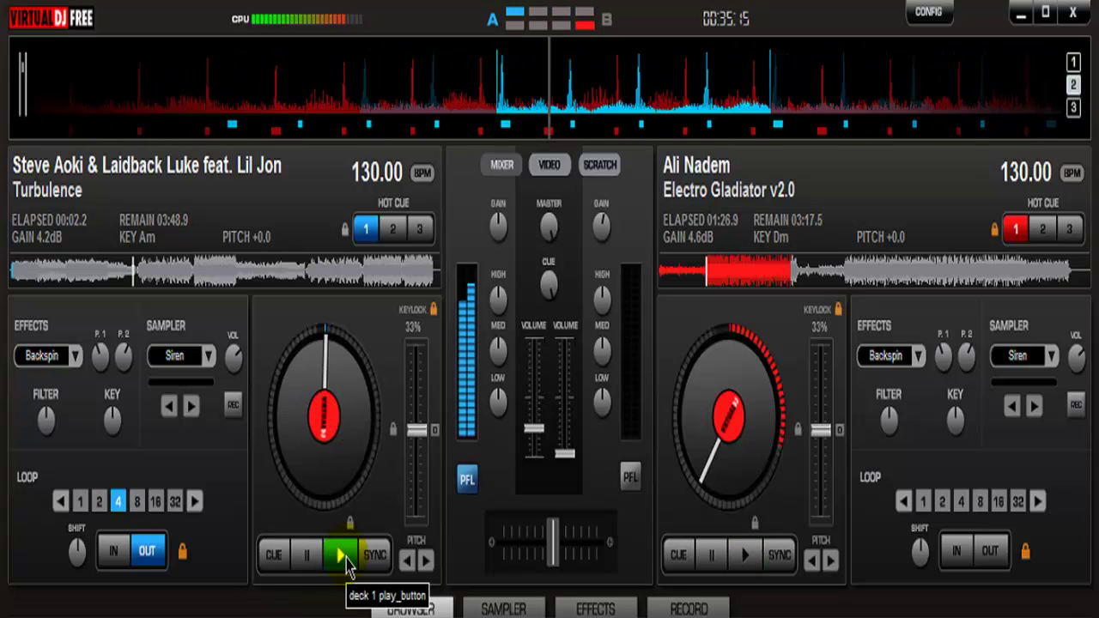
{"action": "left_click", "coordinate": [533, 430]}
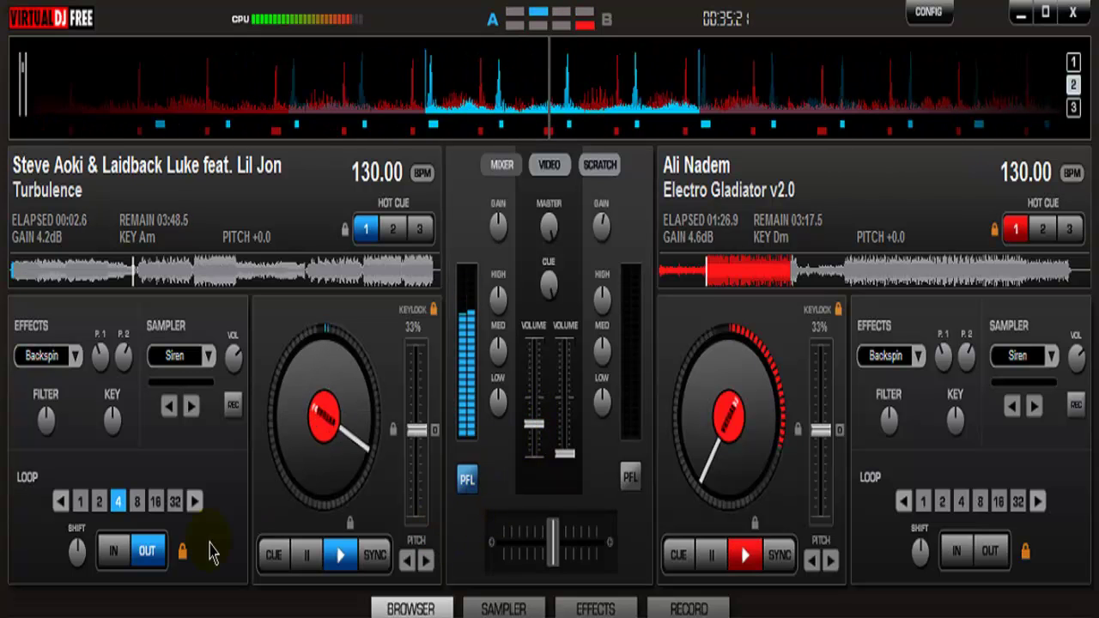
{"action": "left_click", "coordinate": [307, 558]}
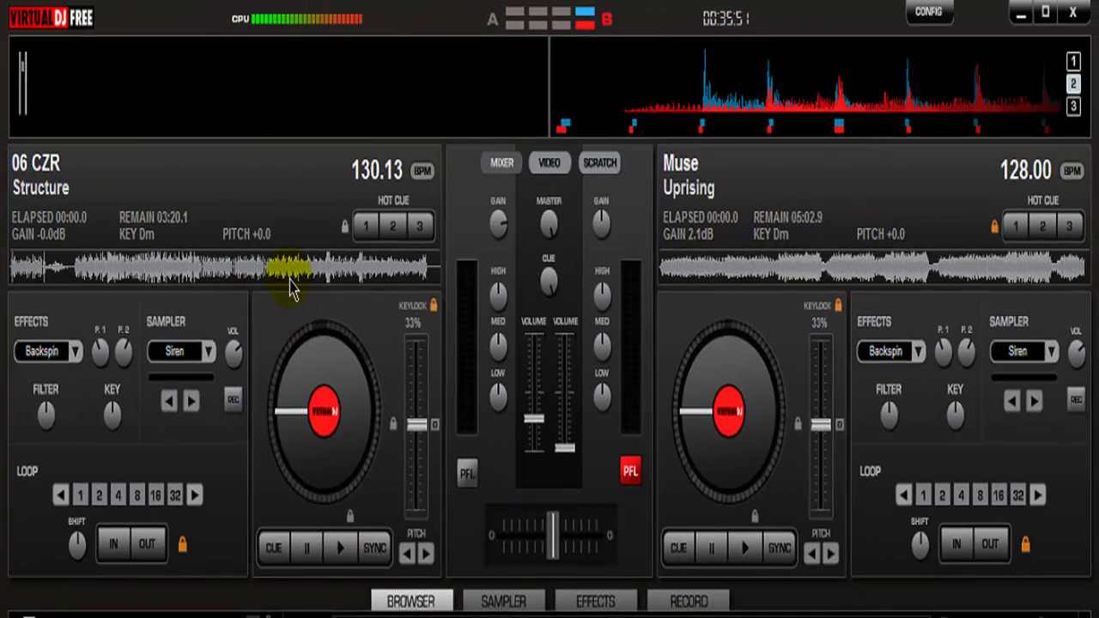
Step: Reposition deck 1's Structure track at about 31 seconds and look through the deck's effect list
{"action": "left_click", "coordinate": [325, 273]}
{"action": "mouse_move", "coordinate": [333, 286]}
{"action": "left_mouse_down"}
{"action": "mouse_move", "coordinate": [404, 292]}
{"action": "mouse_move", "coordinate": [170, 320]}
{"action": "mouse_move", "coordinate": [110, 335]}
{"action": "mouse_move", "coordinate": [216, 322]}
{"action": "mouse_move", "coordinate": [79, 359]}
{"action": "left_mouse_up"}
{"action": "left_click", "coordinate": [78, 349]}
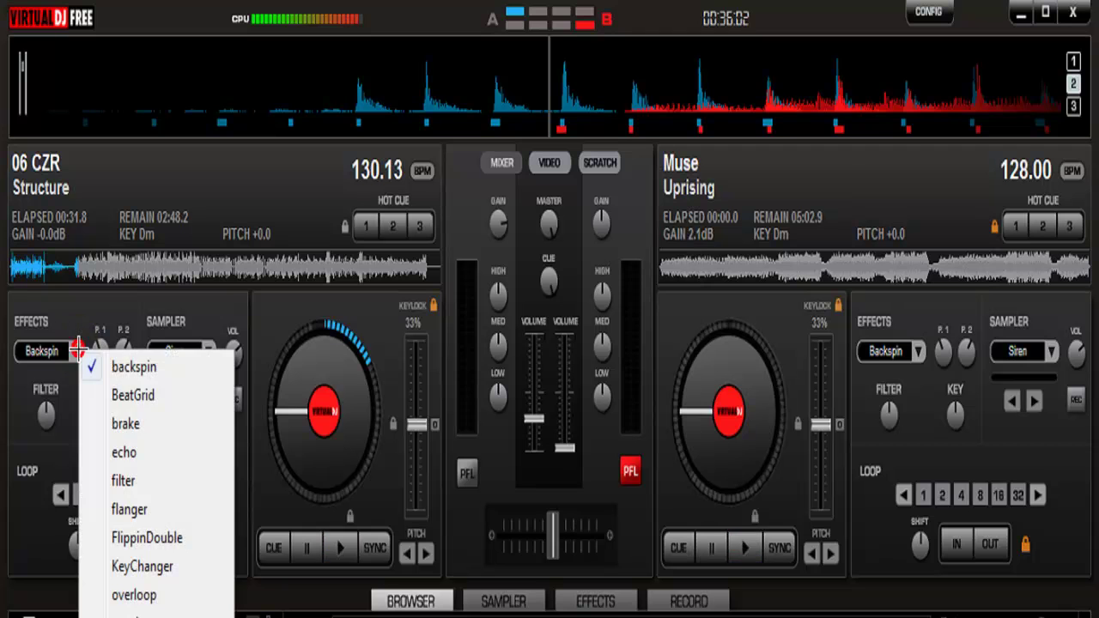
{"action": "left_click", "coordinate": [79, 291]}
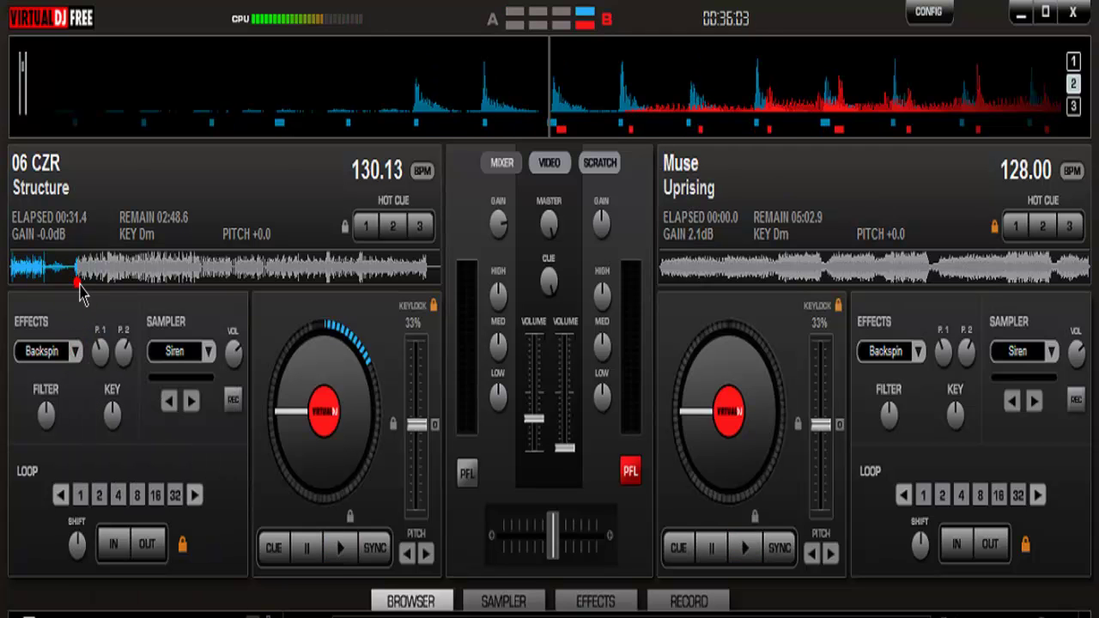
Step: Play deck 1's Structure track and raise its volume slightly
{"action": "left_click", "coordinate": [340, 550]}
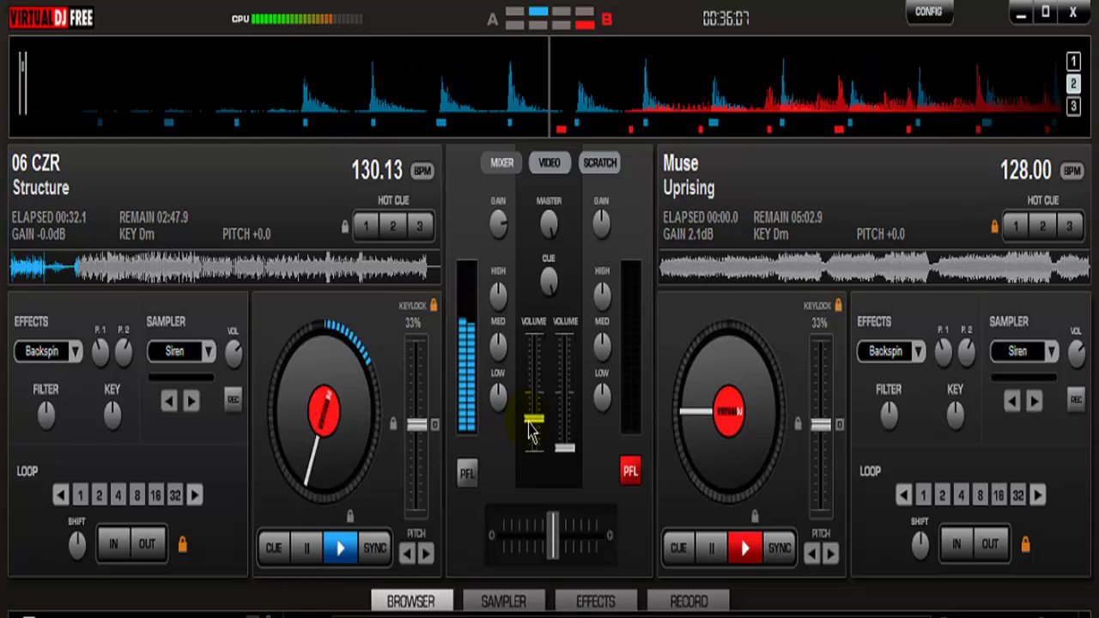
{"action": "left_click_drag", "start_coordinate": [533, 419], "coordinate": [535, 397]}
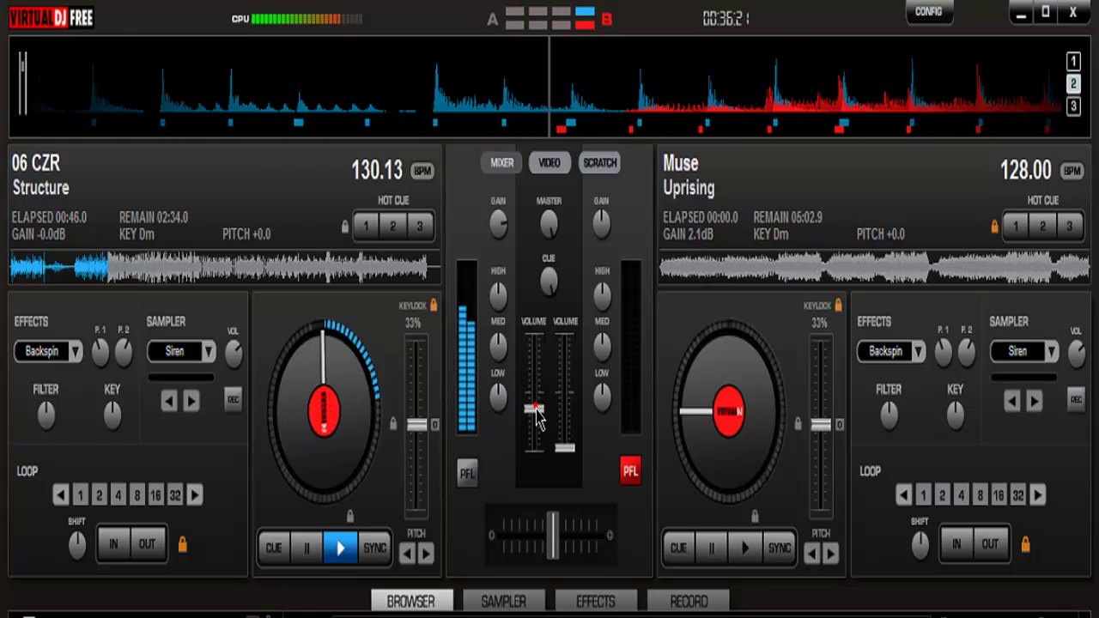
{"action": "left_click", "coordinate": [535, 410]}
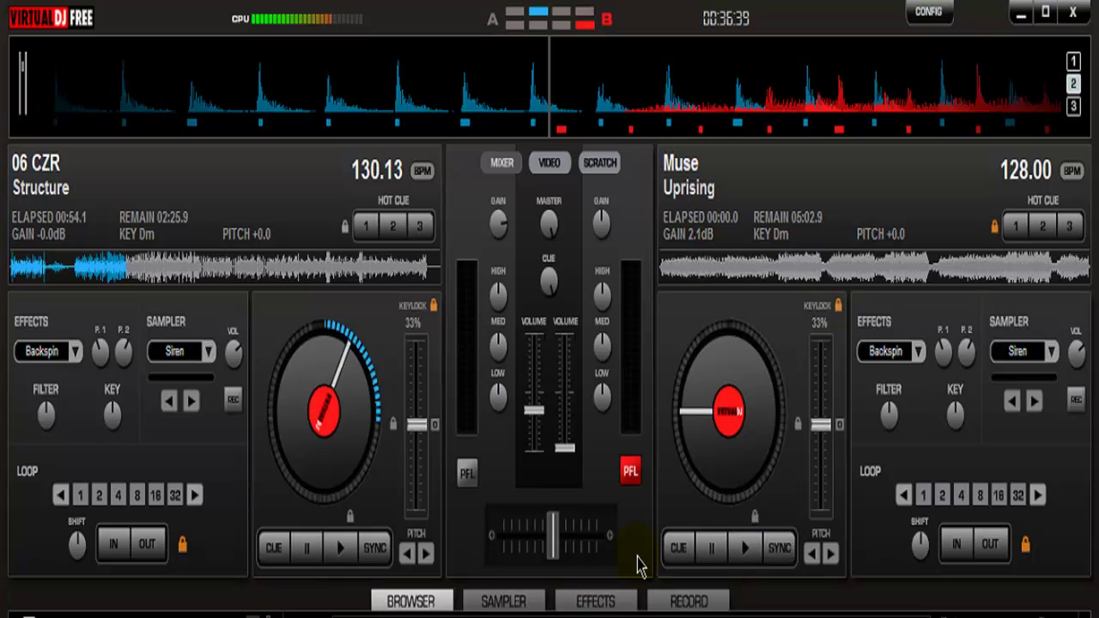
Step: Select the BeatGrid effect on deck 1, play the track and apply the effect to it
{"action": "left_click", "coordinate": [75, 351]}
{"action": "left_click", "coordinate": [103, 403]}
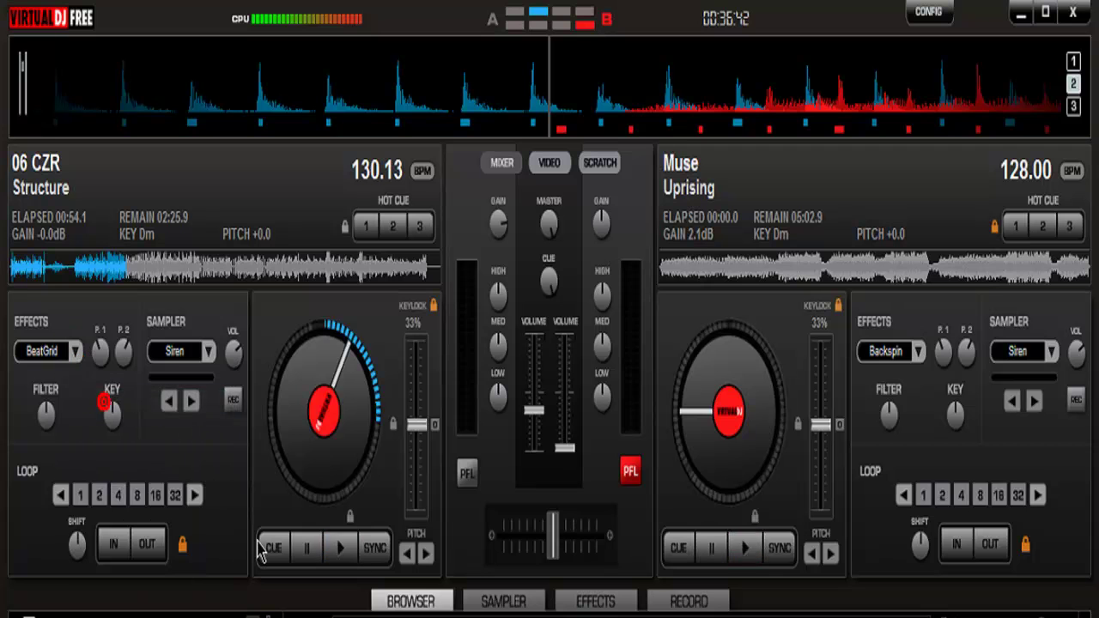
{"action": "left_click", "coordinate": [342, 553]}
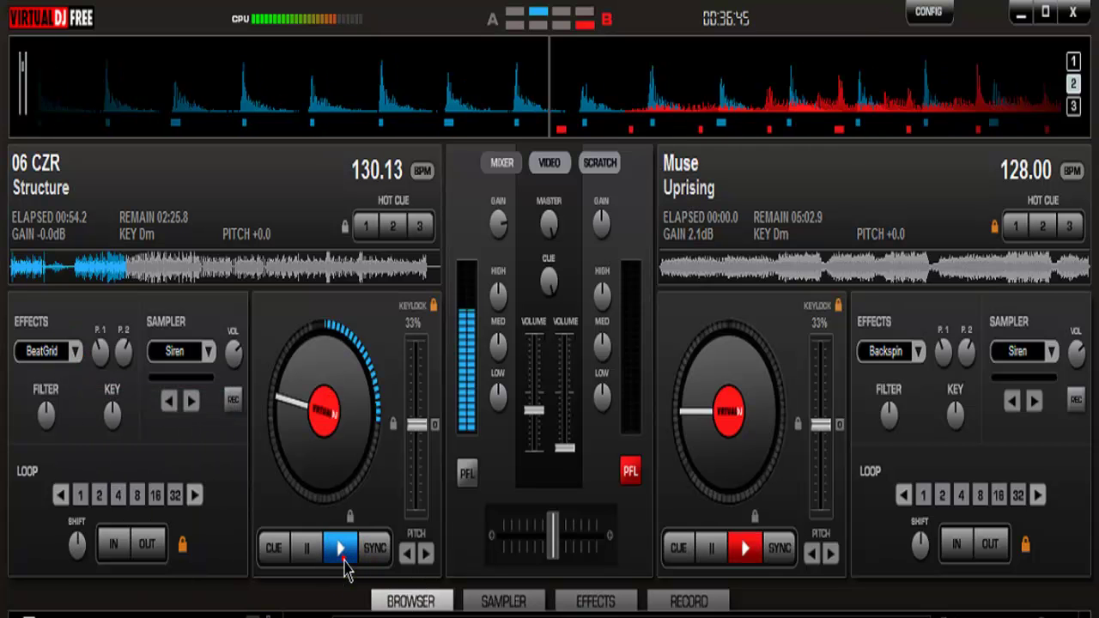
{"action": "left_click", "coordinate": [38, 353]}
Step: Sync deck 1's tempo to deck 2, pause the track and reset deck 1's pitch to +0.0
{"action": "left_click", "coordinate": [365, 550]}
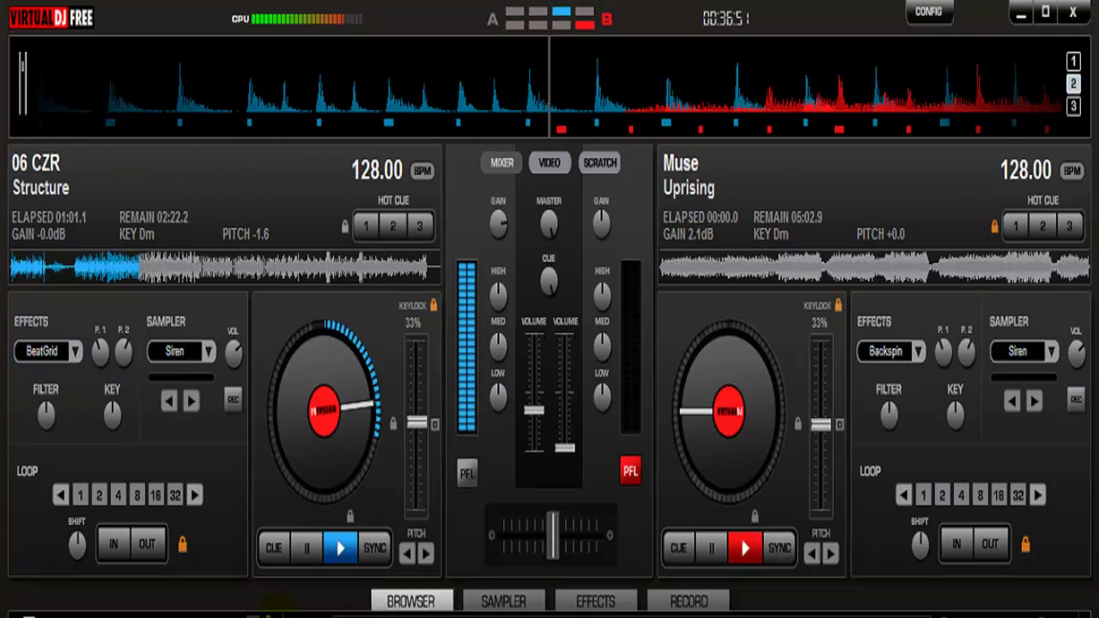
{"action": "left_click", "coordinate": [311, 567]}
{"action": "left_click_drag", "start_coordinate": [316, 400], "coordinate": [309, 387]}
{"action": "left_click_drag", "start_coordinate": [417, 422], "coordinate": [436, 430]}
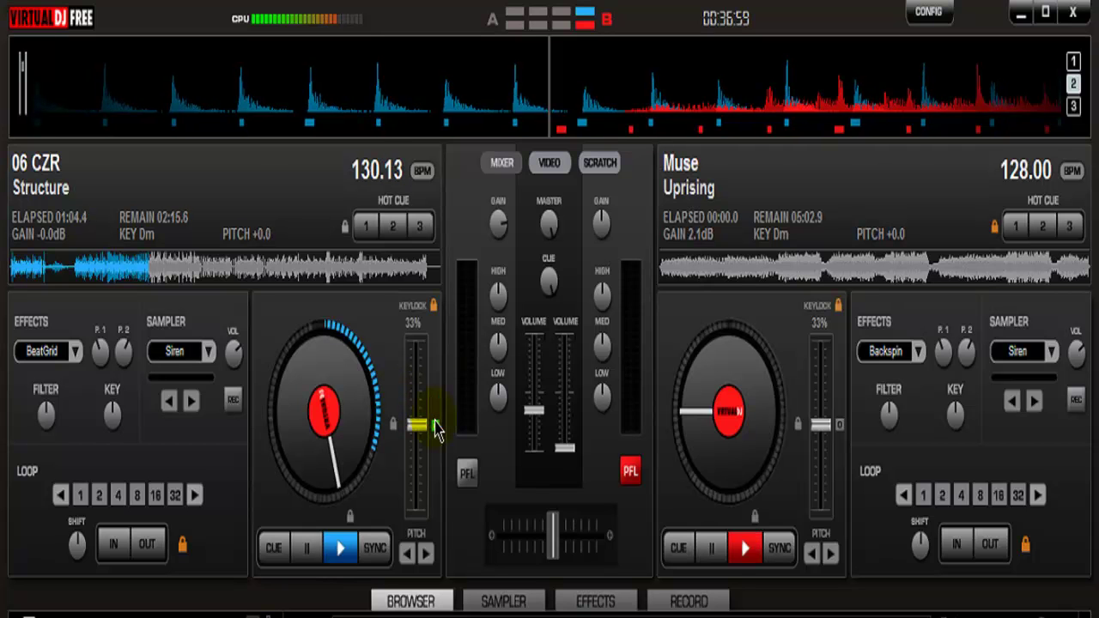
Step: Sync deck 2's tempo to deck 1 and switch PFL headphone monitoring to deck 1
{"action": "left_click", "coordinate": [791, 547]}
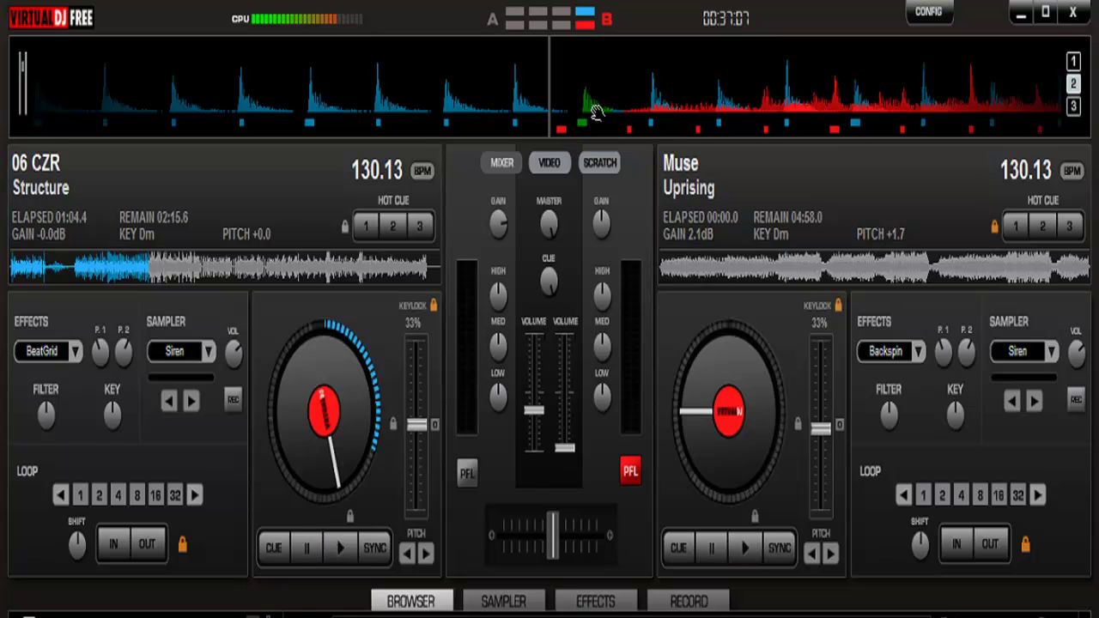
{"action": "left_click", "coordinate": [467, 475]}
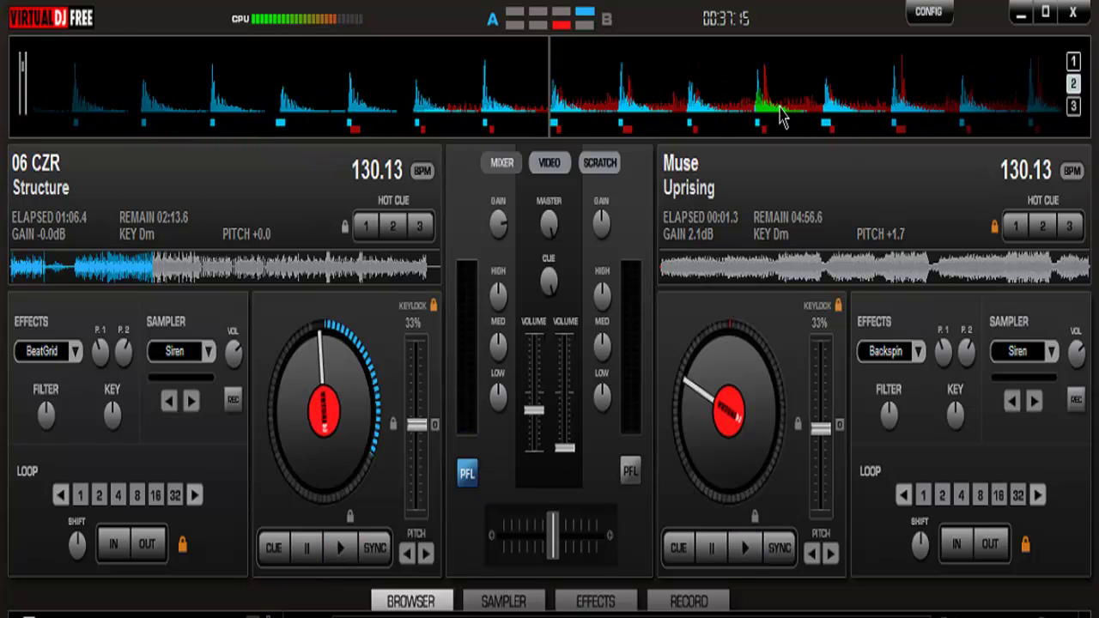
Step: Set a 4-beat loop on deck 1, lower the deck's volume and play the looped track
{"action": "left_click", "coordinate": [117, 496]}
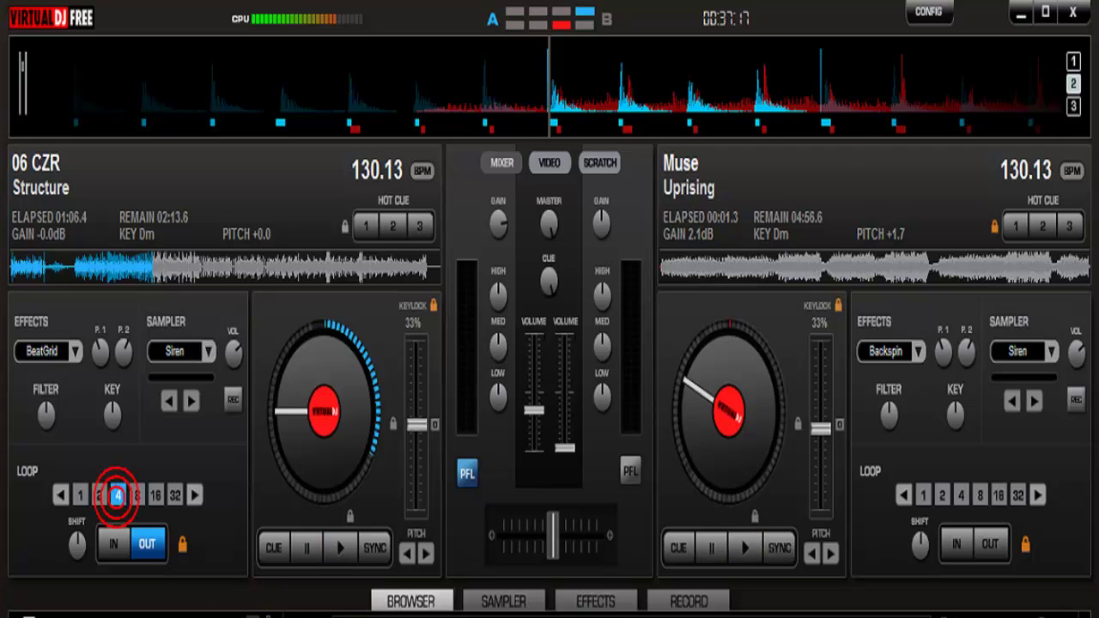
{"action": "left_click", "coordinate": [312, 555]}
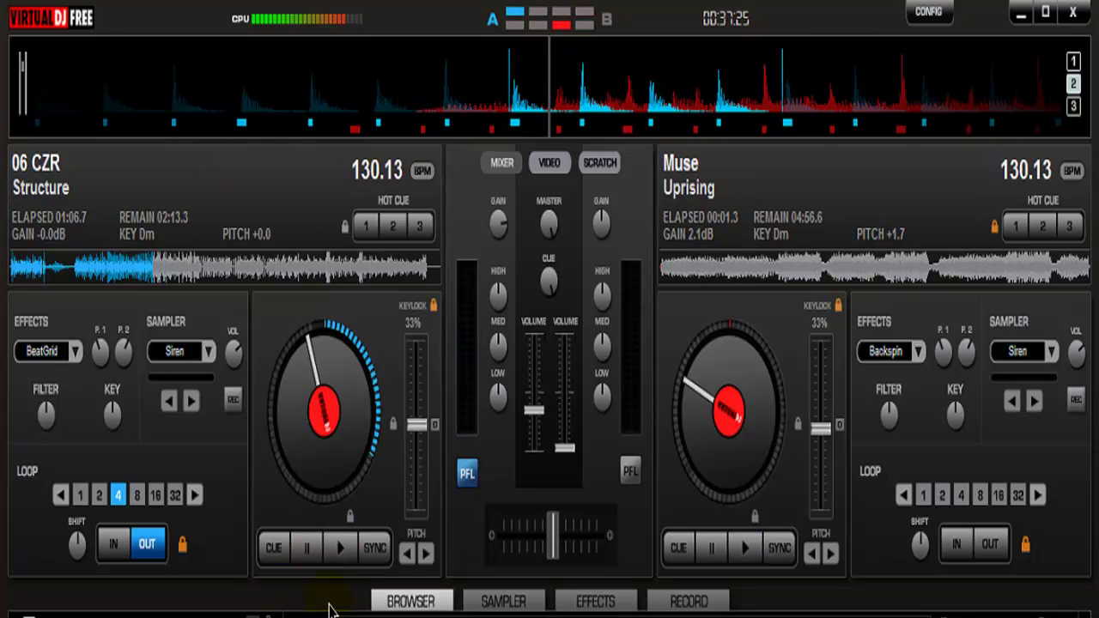
{"action": "left_click_drag", "start_coordinate": [534, 411], "coordinate": [540, 436]}
{"action": "left_click", "coordinate": [343, 546]}
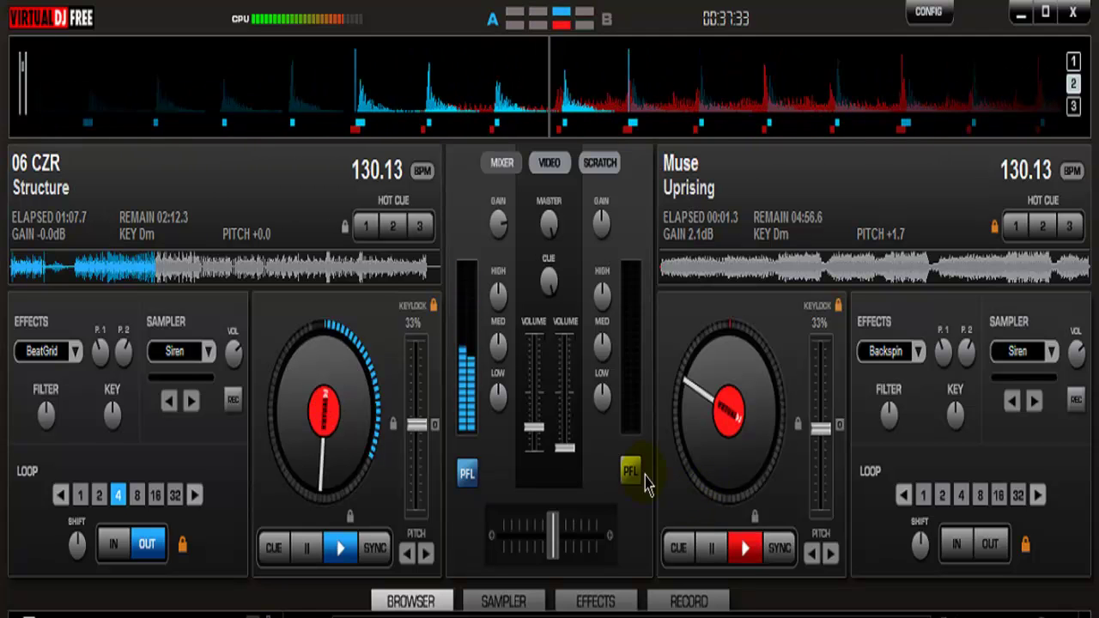
Step: Play deck 2's Uprising track in sync with deck 1's loop and raise deck 2's volume
{"action": "left_click", "coordinate": [744, 547]}
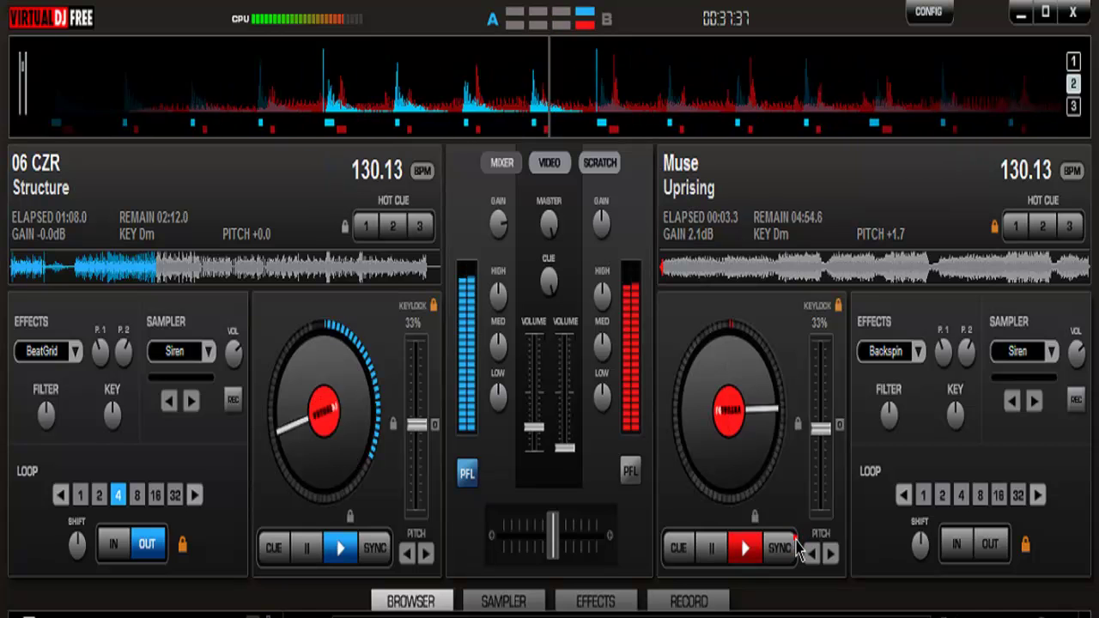
{"action": "left_click", "coordinate": [791, 551]}
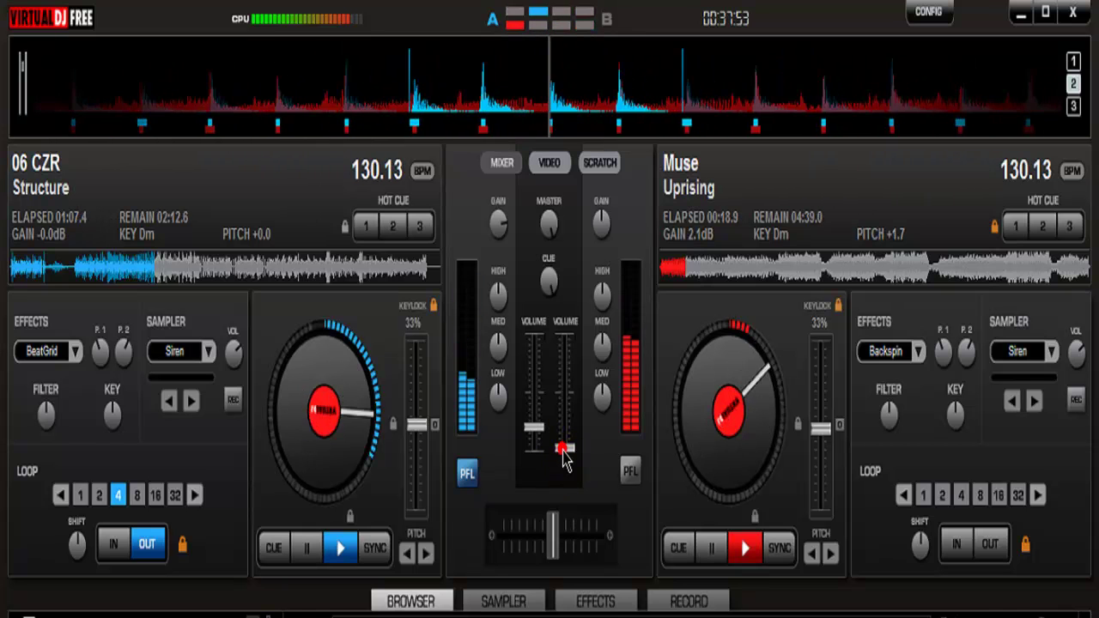
{"action": "left_click_drag", "start_coordinate": [565, 455], "coordinate": [560, 415]}
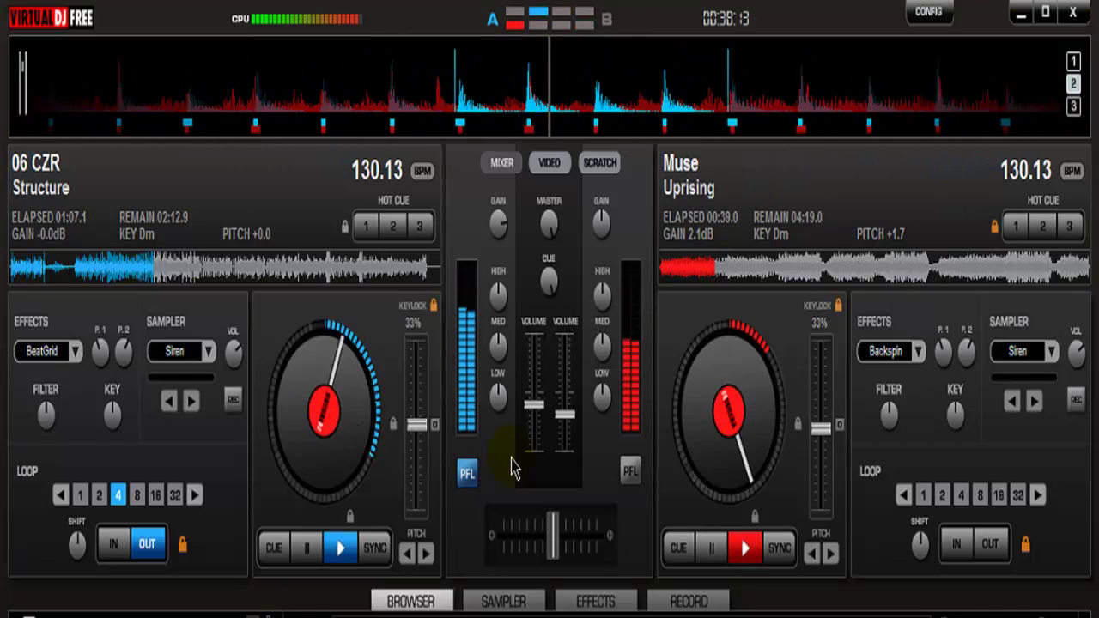
Step: Select the Vocals+ effect on deck 2 and rebalance the two decks' volumes, with deck 2 slightly above deck 1
{"action": "left_click", "coordinate": [917, 350]}
{"action": "left_click", "coordinate": [943, 604]}
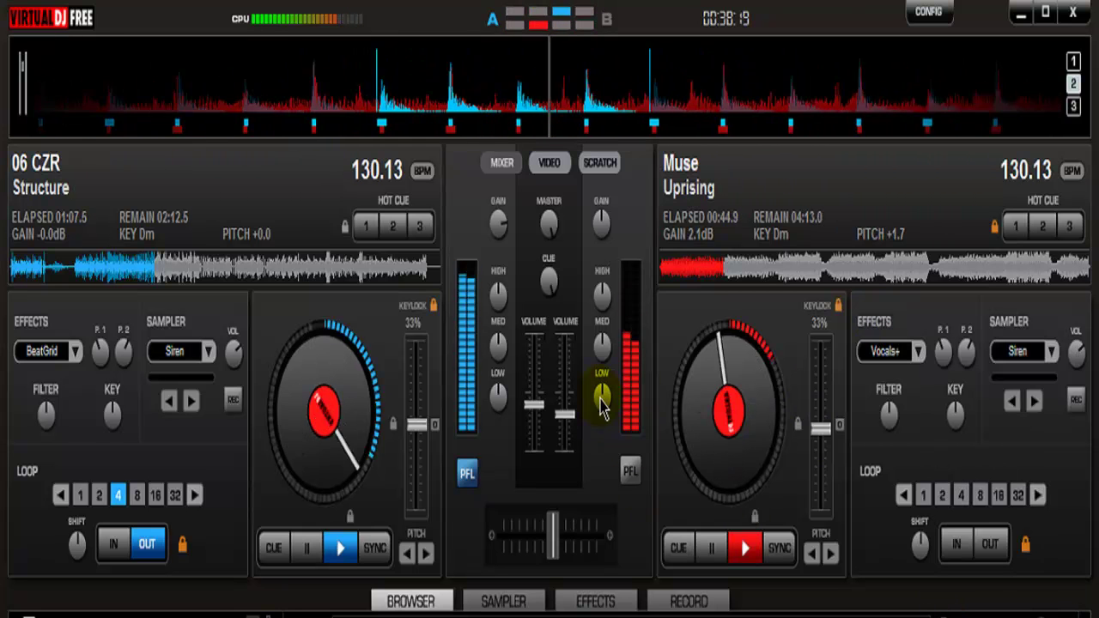
{"action": "mouse_move", "coordinate": [601, 403]}
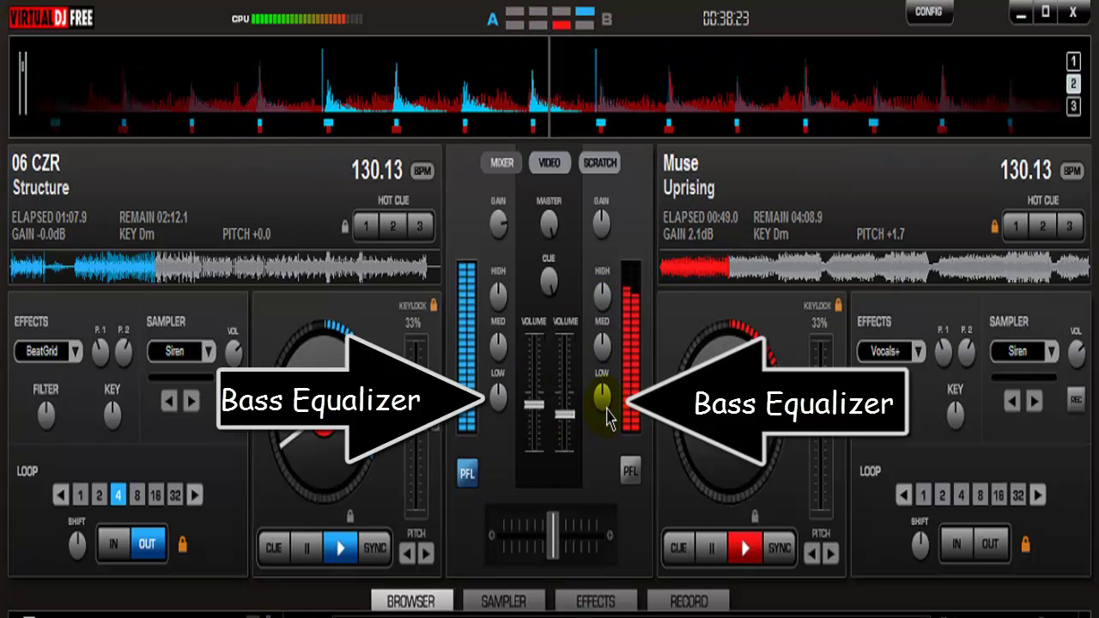
{"action": "left_click_drag", "start_coordinate": [608, 419], "coordinate": [534, 392]}
{"action": "left_click_drag", "start_coordinate": [564, 339], "coordinate": [567, 417]}
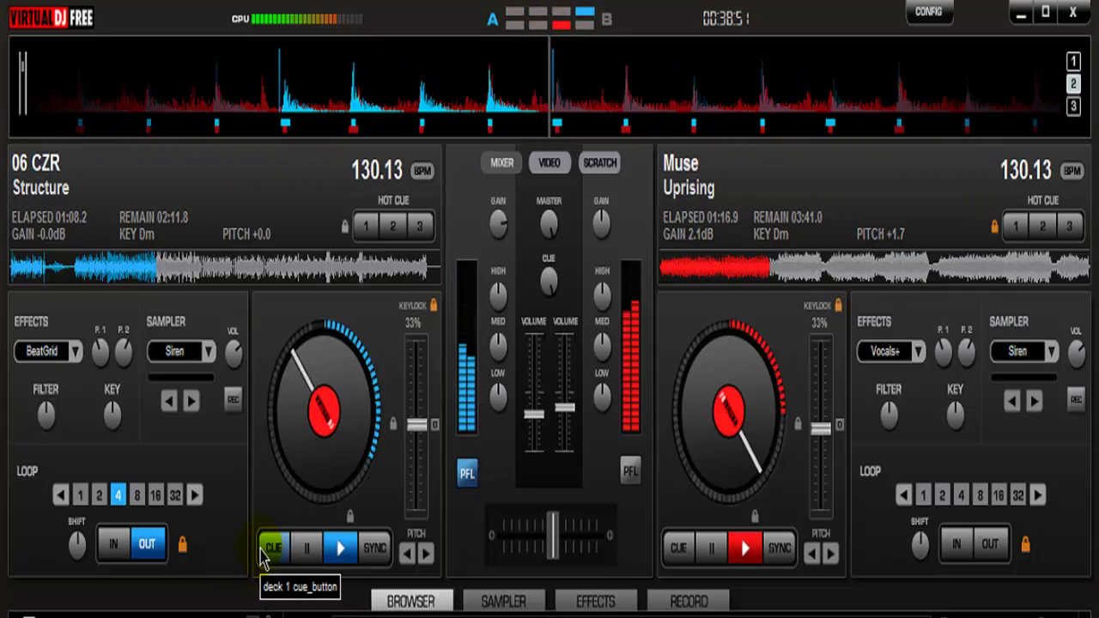
Step: Select the Backspin effect on deck 2, and switch PFL monitoring to deck 2 and back to deck 1
{"action": "left_click", "coordinate": [919, 350]}
{"action": "left_click", "coordinate": [936, 362]}
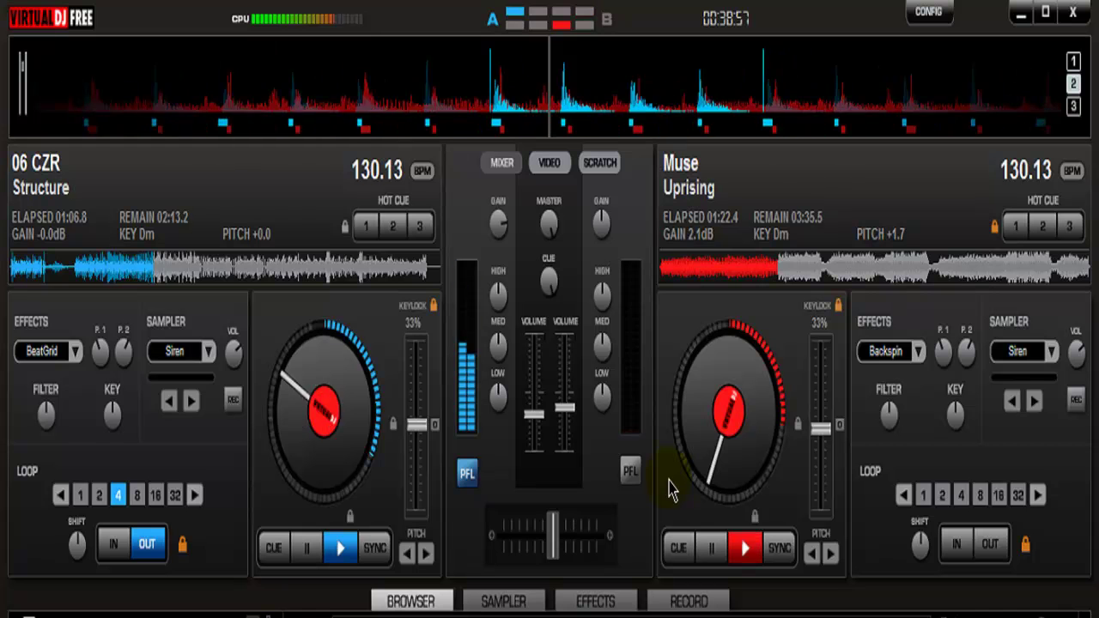
{"action": "left_click", "coordinate": [631, 472]}
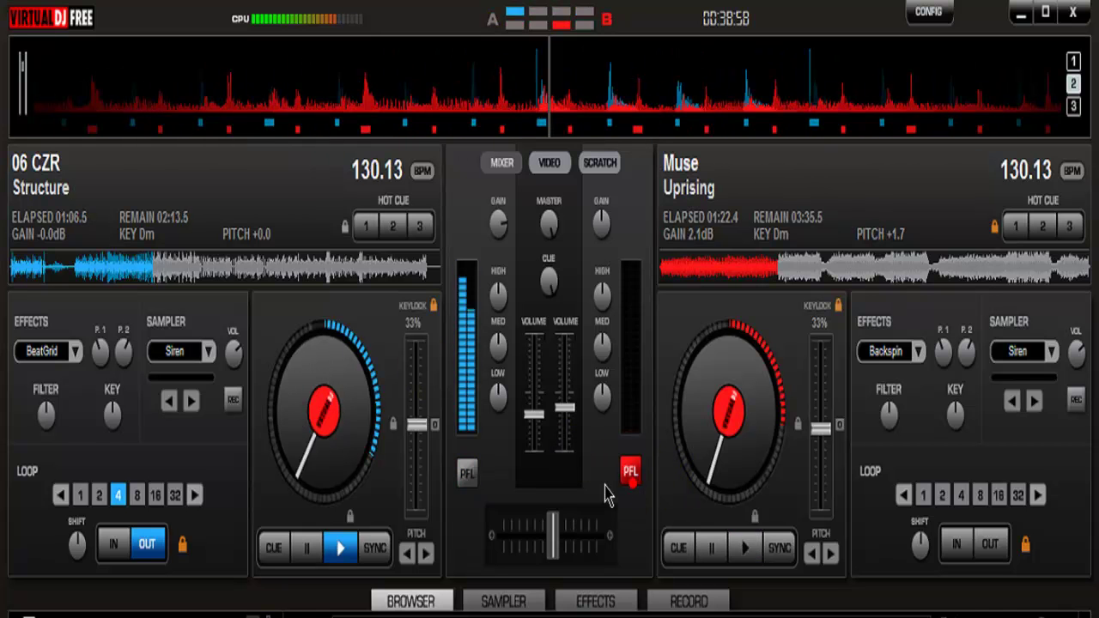
{"action": "left_click", "coordinate": [465, 475]}
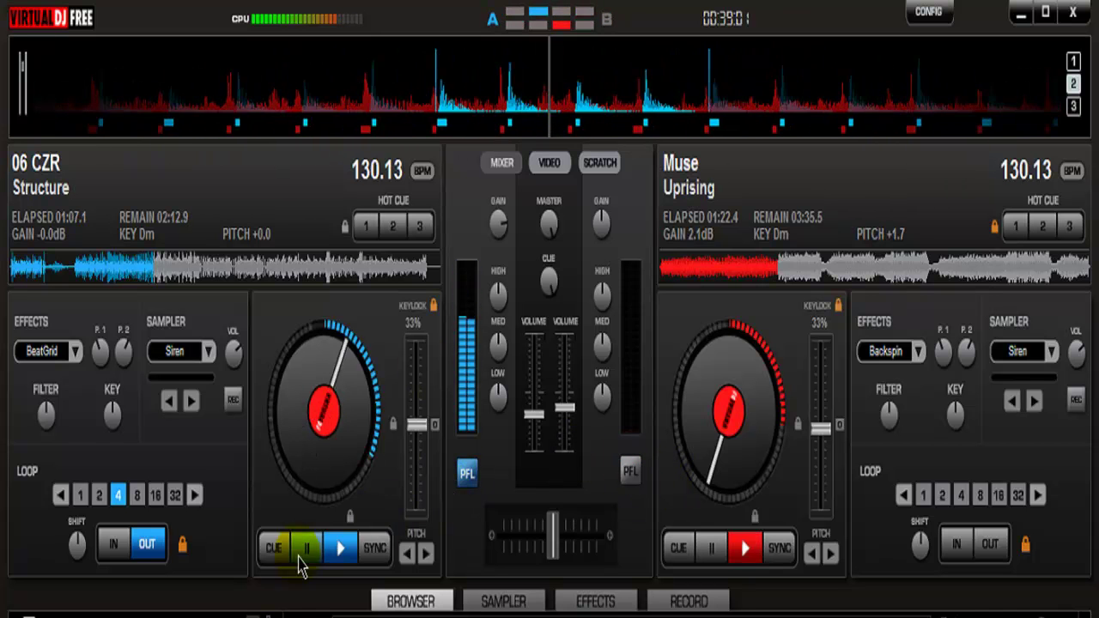
Step: Select the Backspin effect on deck 1 and pause deck 2's track
{"action": "left_click", "coordinate": [77, 352]}
{"action": "left_click", "coordinate": [107, 366]}
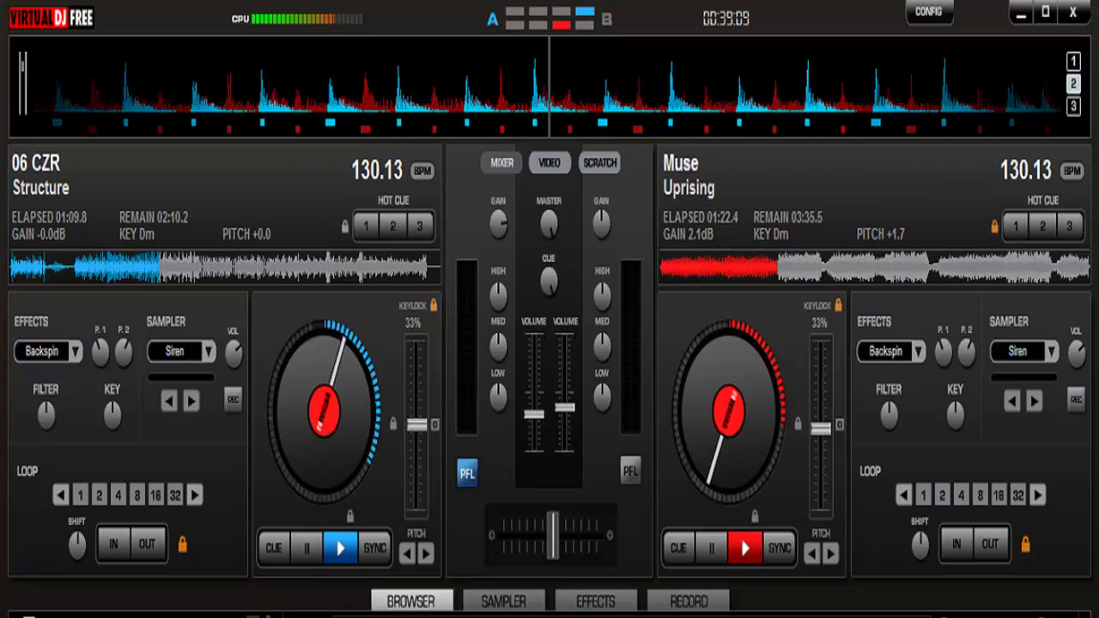
{"action": "left_click", "coordinate": [704, 553]}
Step: Examine the audio recording configuration and its MP3 bitrate options, close it and return to the file browser
{"action": "left_click", "coordinate": [687, 599]}
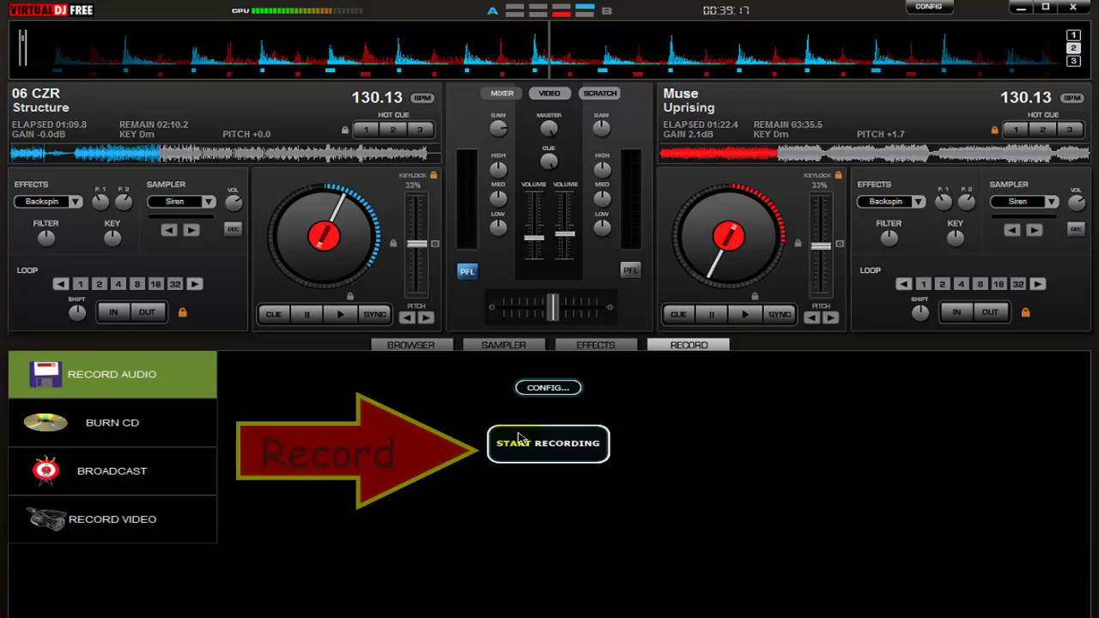
{"action": "left_click", "coordinate": [541, 388]}
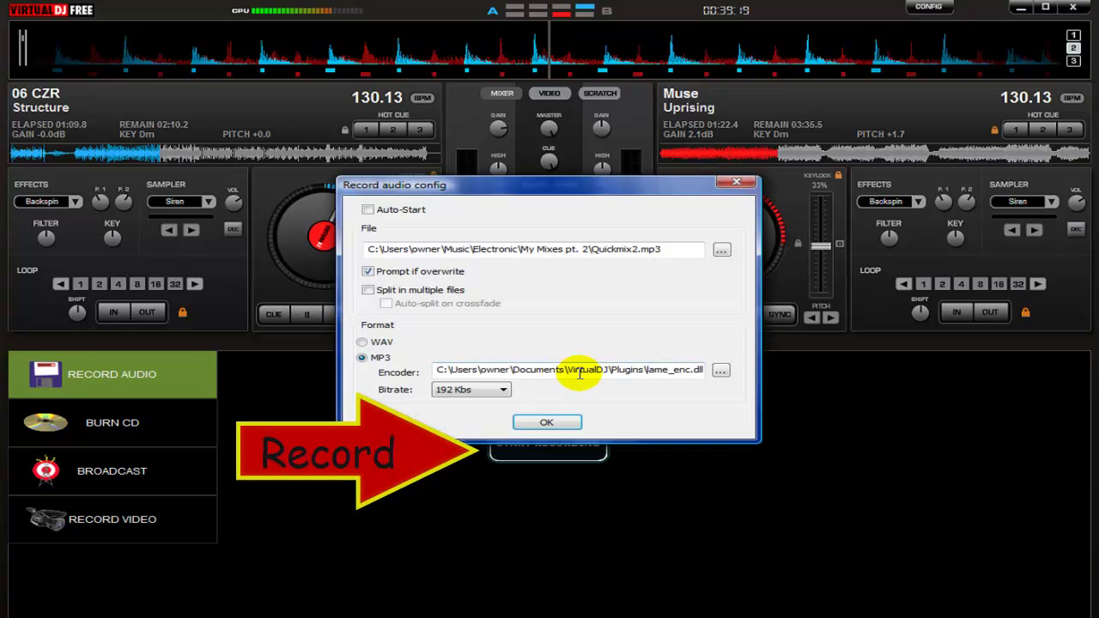
{"action": "left_click", "coordinate": [461, 391]}
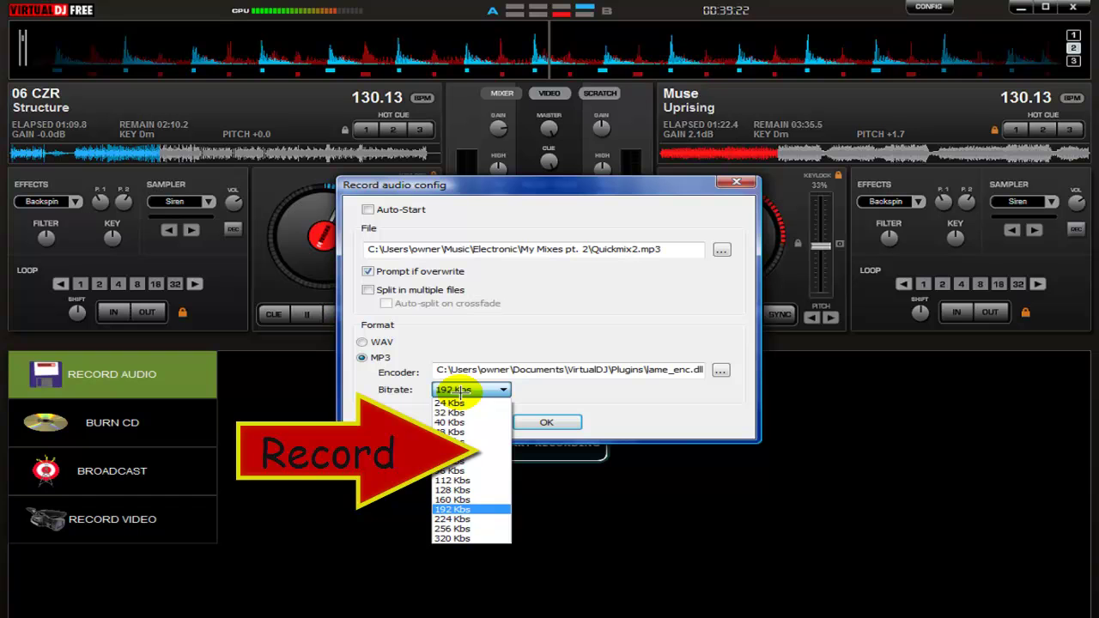
{"action": "left_click", "coordinate": [460, 392]}
{"action": "left_click", "coordinate": [734, 184]}
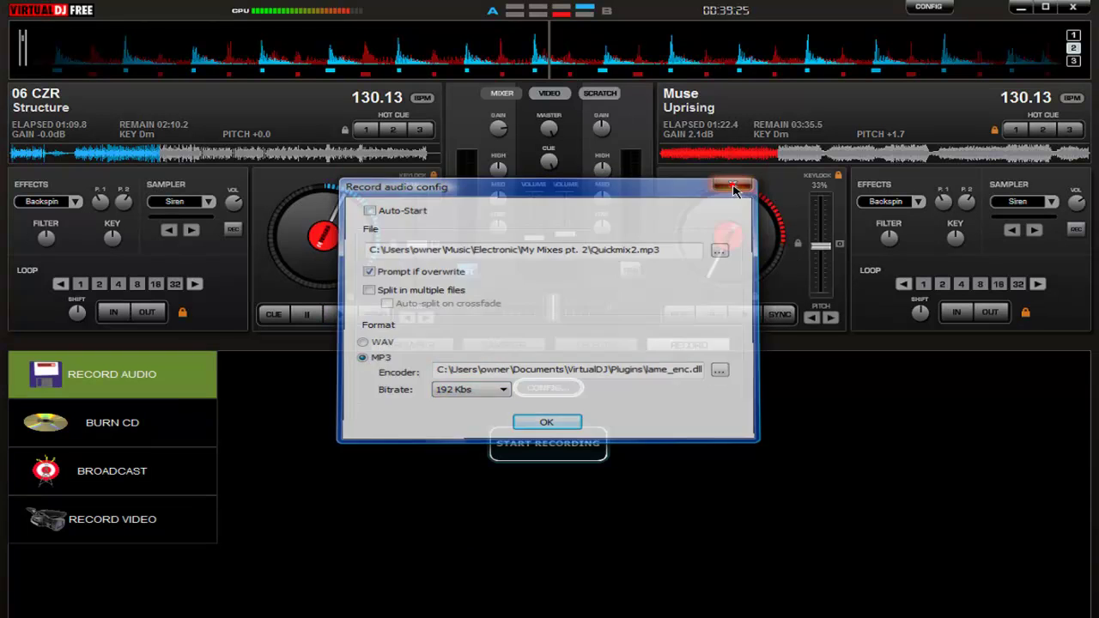
{"action": "left_click", "coordinate": [410, 343]}
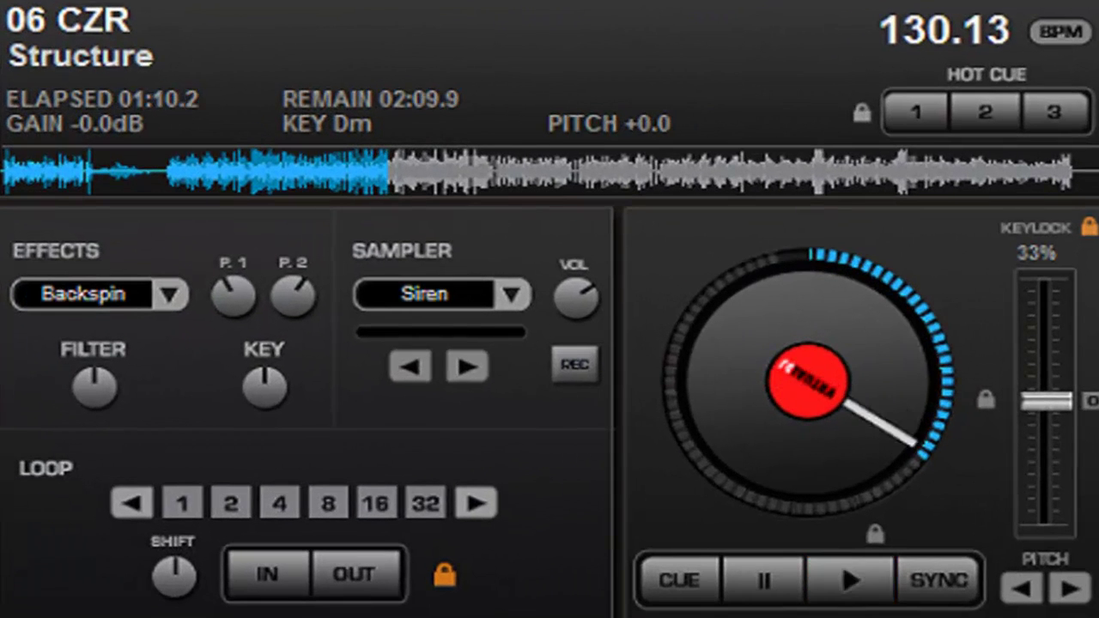
Step: Set a 4-beat loop on deck 1 at about 1:10 and play the looped track
{"action": "left_click", "coordinate": [279, 505]}
{"action": "left_click", "coordinate": [850, 581]}
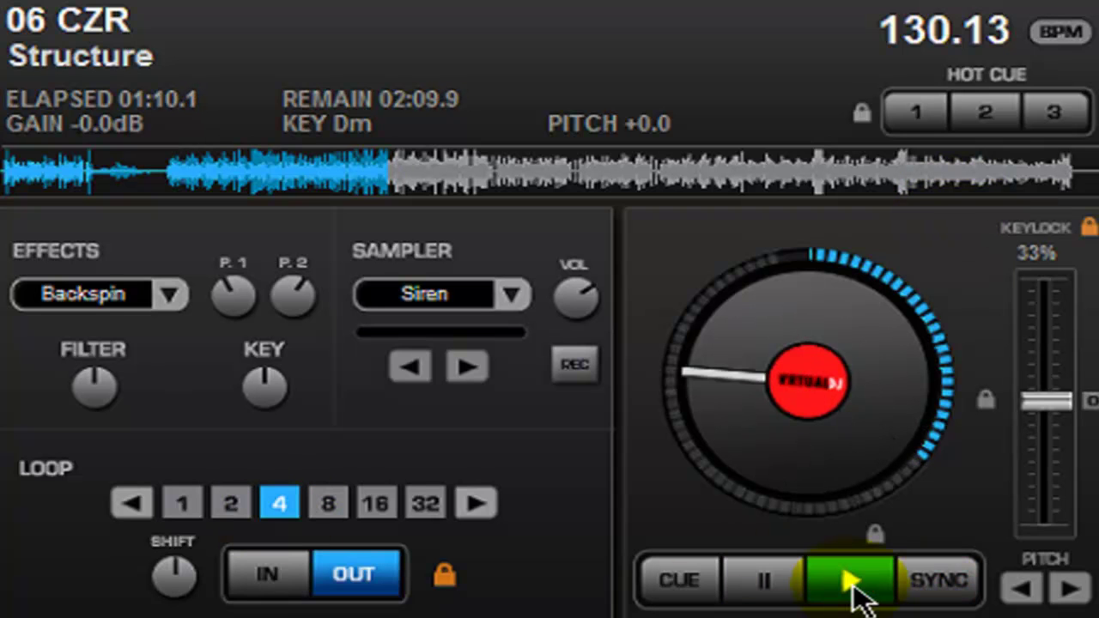
{"action": "left_click", "coordinate": [795, 591]}
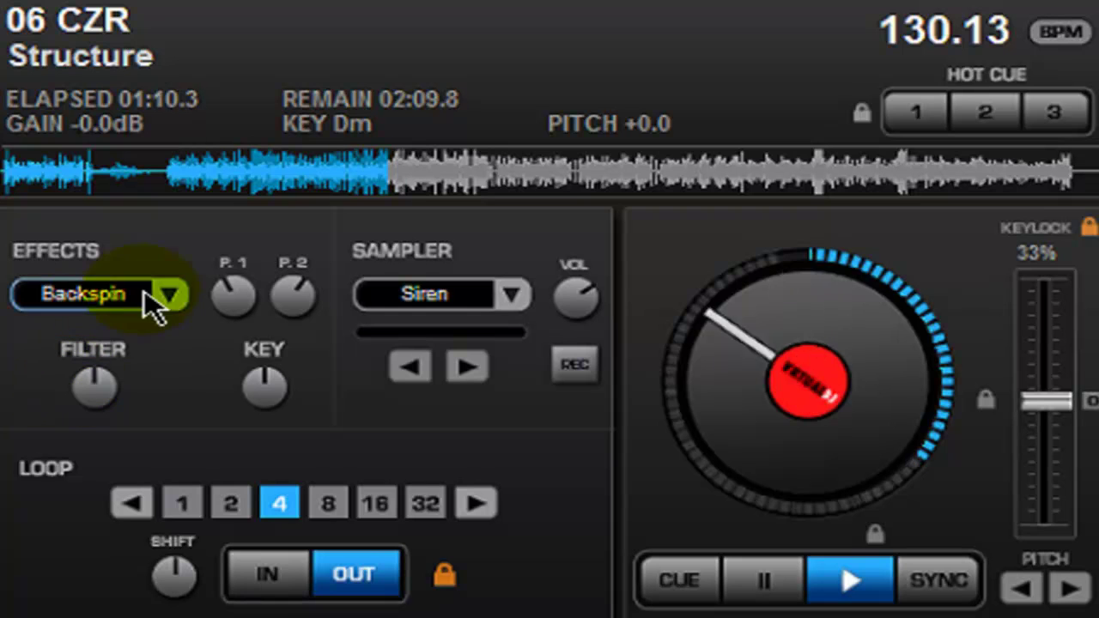
Step: Toggle the Backspin effect on and off on deck 1 while its 4-beat loop plays
{"action": "left_click", "coordinate": [70, 303]}
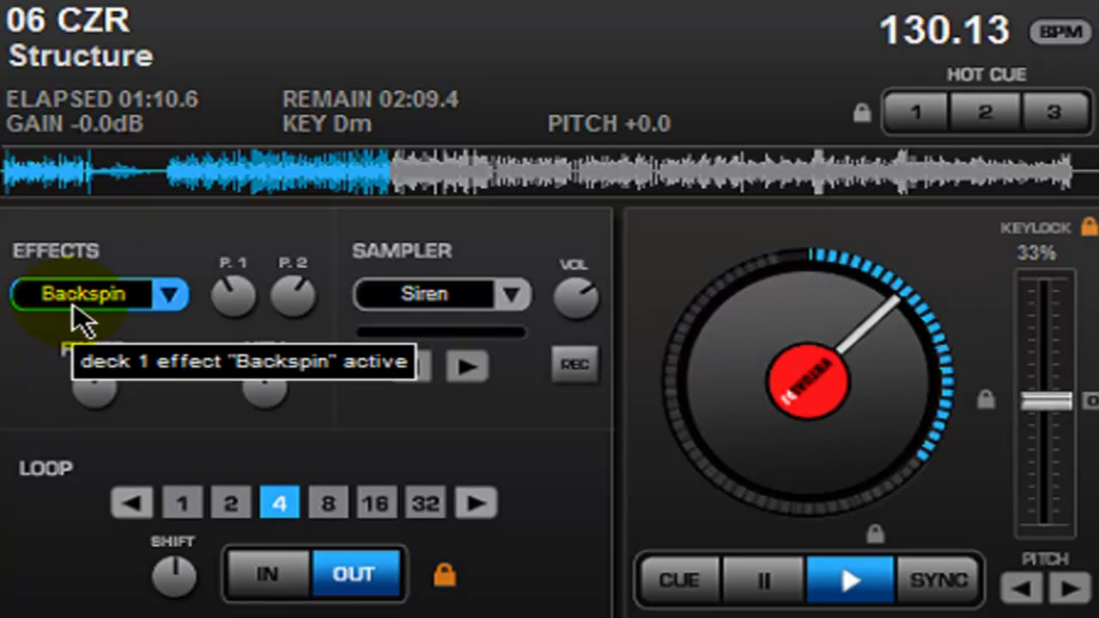
{"action": "left_click", "coordinate": [74, 320]}
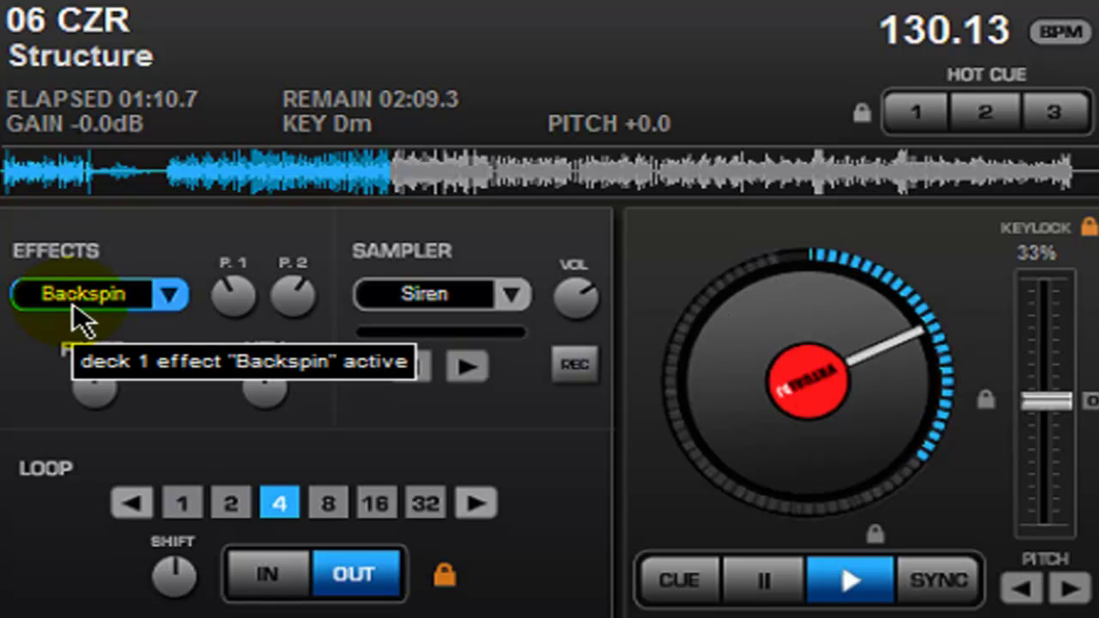
{"action": "left_click", "coordinate": [72, 306]}
{"action": "left_click", "coordinate": [72, 304]}
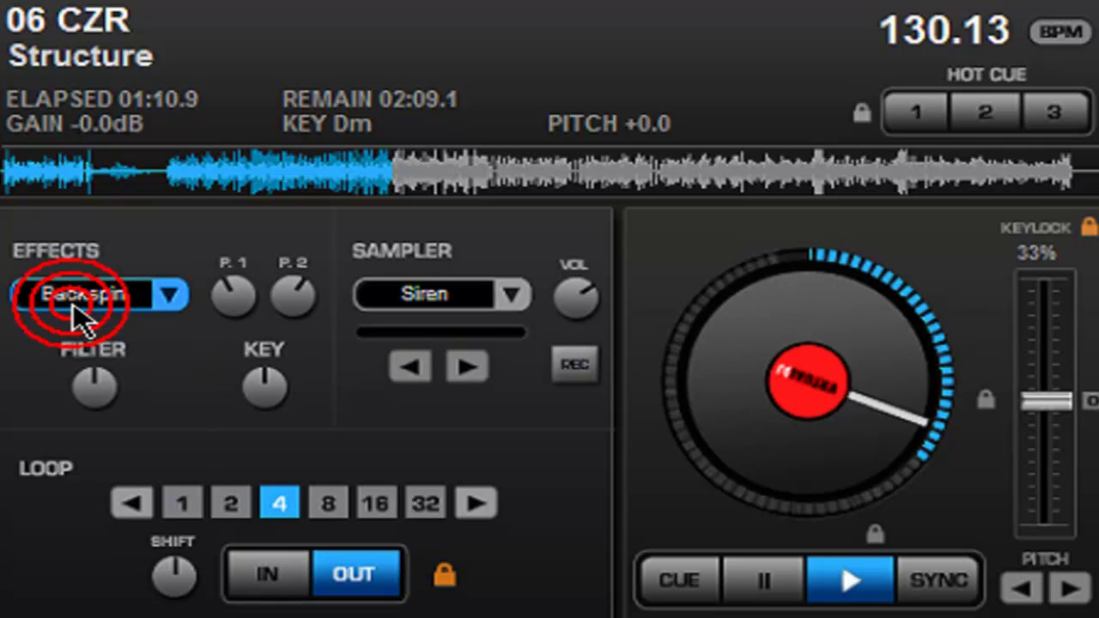
Step: Release the 4-beat loop on deck 1 and mark the start point of a manual loop
{"action": "left_click", "coordinate": [361, 582]}
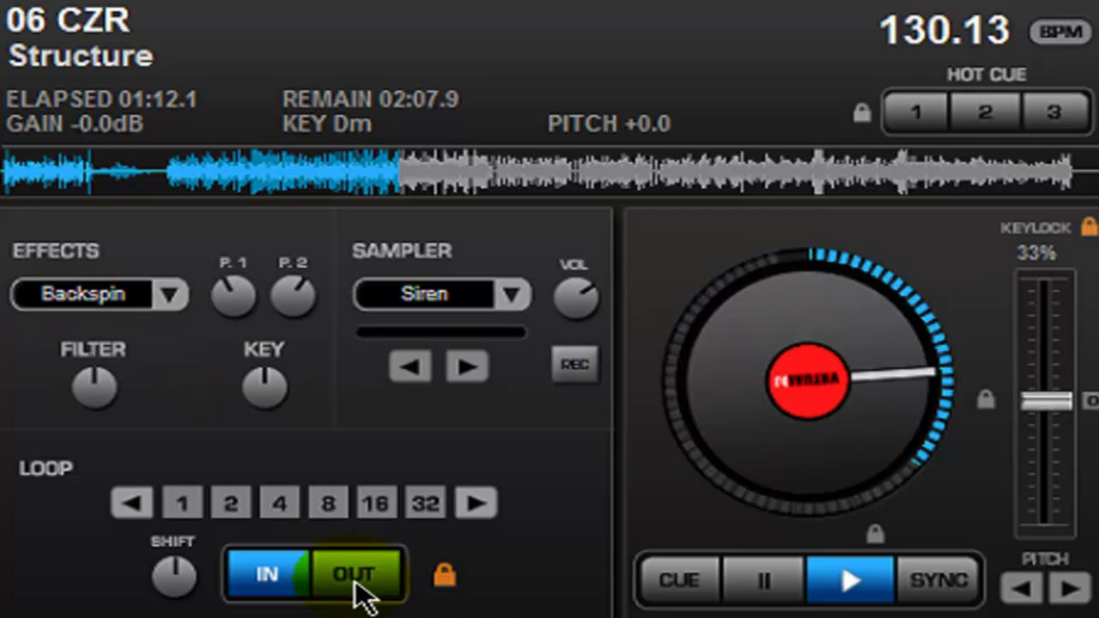